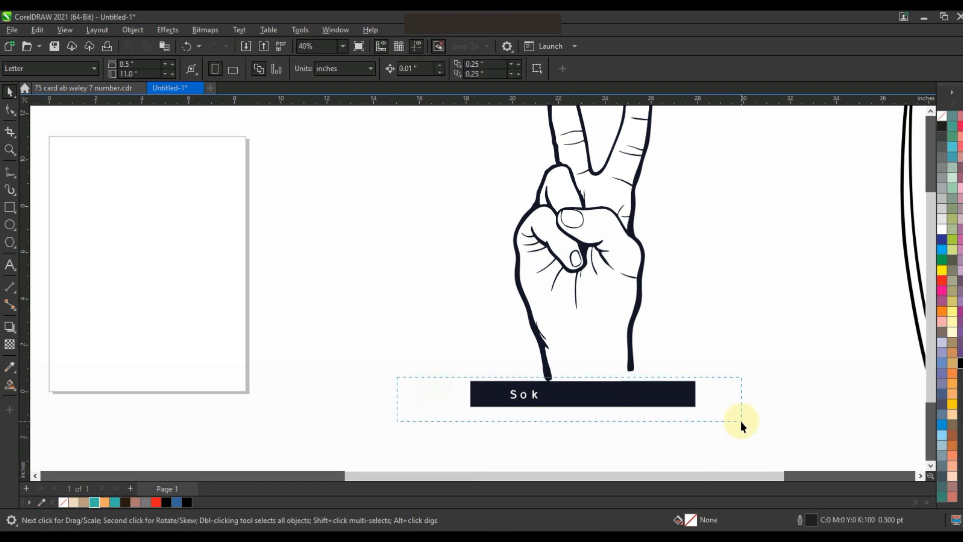
# Step: Draw a rectangle about 13.7 in wide over the dark text bar below the hand, trim the artwork with it and delete the rectangle
pyautogui.click(10, 206)
pyautogui.moveTo(723, 434); pyautogui.dragTo(405, 381)
pyautogui.click(10, 91)
pyautogui.keyDown('shift'); pyautogui.click(543, 393); pyautogui.keyUp('shift')
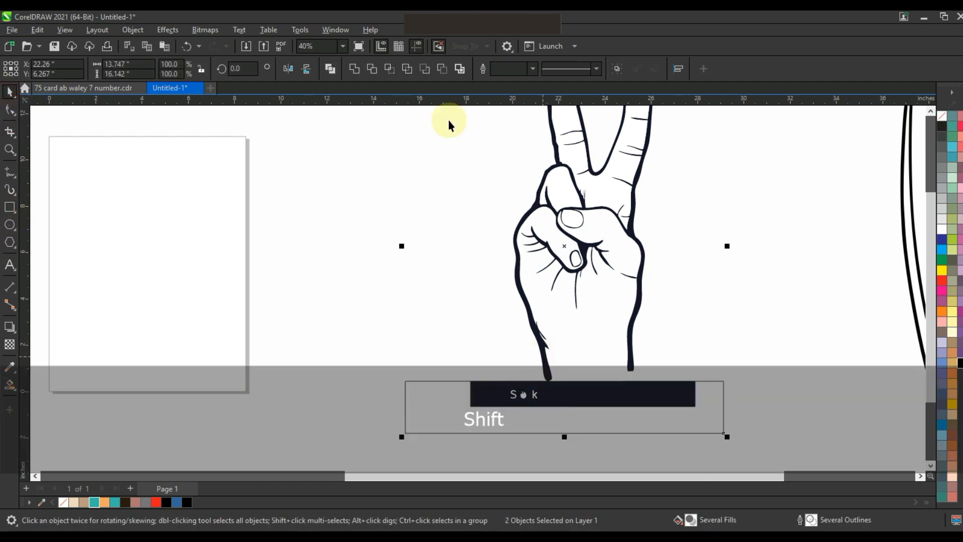
pyautogui.click(371, 69)
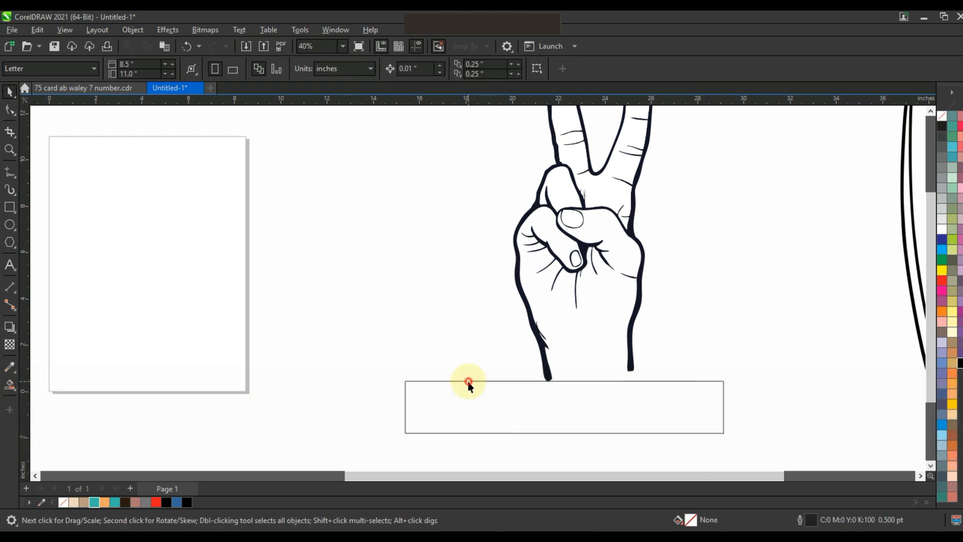
pyautogui.click(466, 383)
pyautogui.press('Delete')
# Step: Delete the leftover nodes of the thin line beneath the wrist so the two arm outlines end freely
pyautogui.click(465, 383)
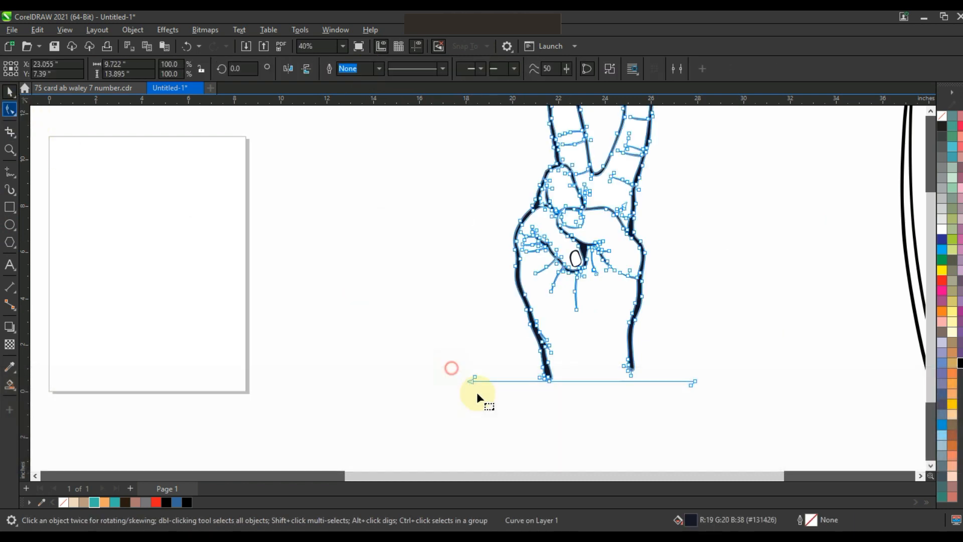
pyautogui.doubleClick(479, 380)
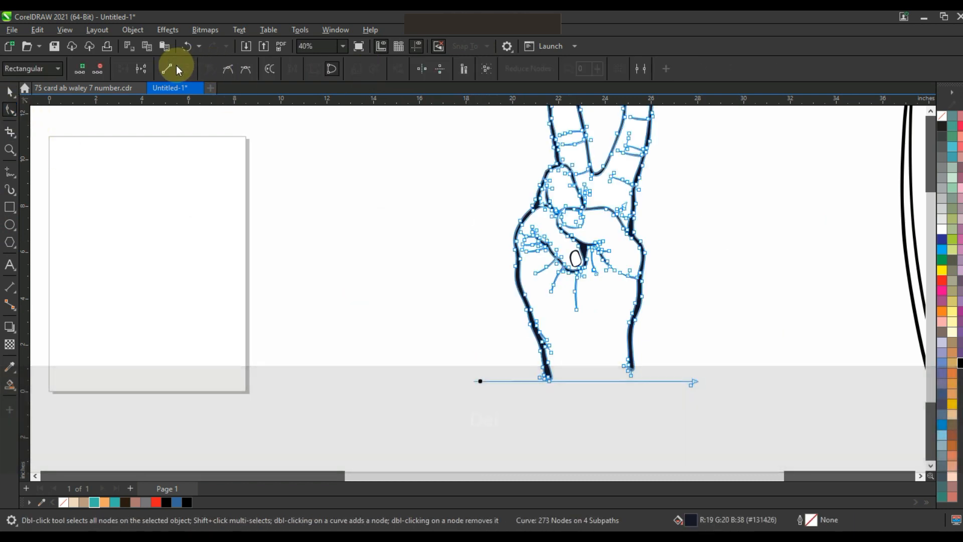
pyautogui.moveTo(720, 394); pyautogui.dragTo(721, 395)
pyautogui.press('Delete')
pyautogui.click(618, 381)
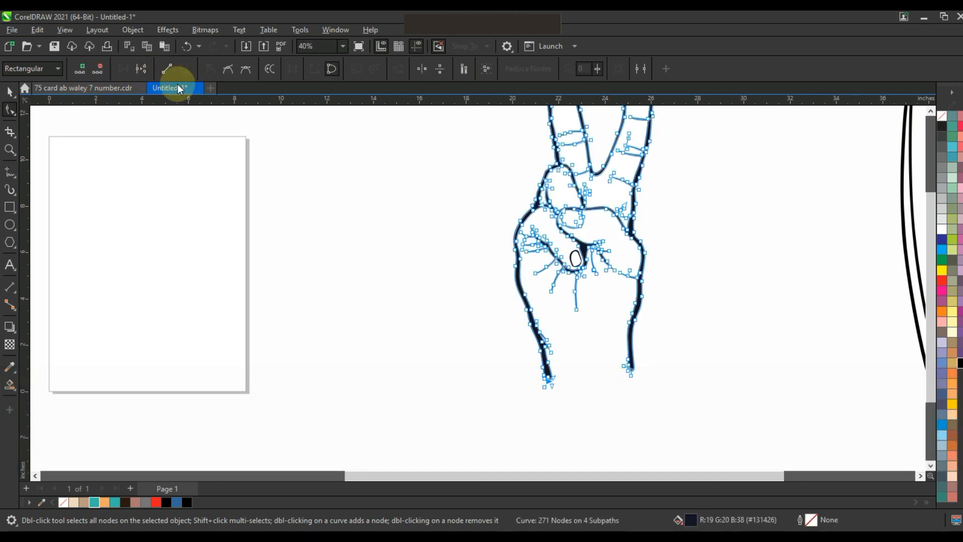
pyautogui.click(10, 91)
pyautogui.scroll(-1, 380, 341)
pyautogui.press('Escape')
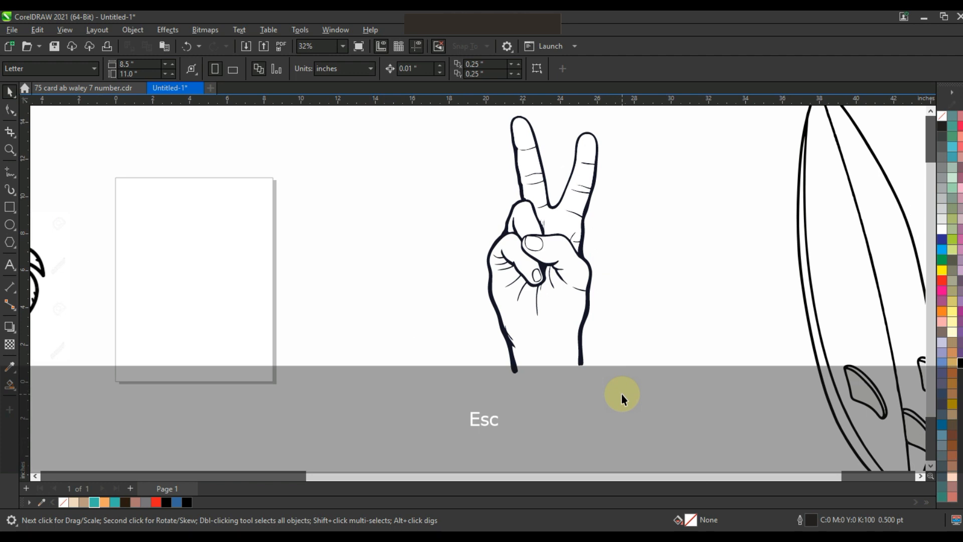
# Step: Close the bottom of the wrist with a freehand line between the ends of the two arm outlines
pyautogui.click(10, 149)
pyautogui.moveTo(478, 333); pyautogui.dragTo(673, 396)
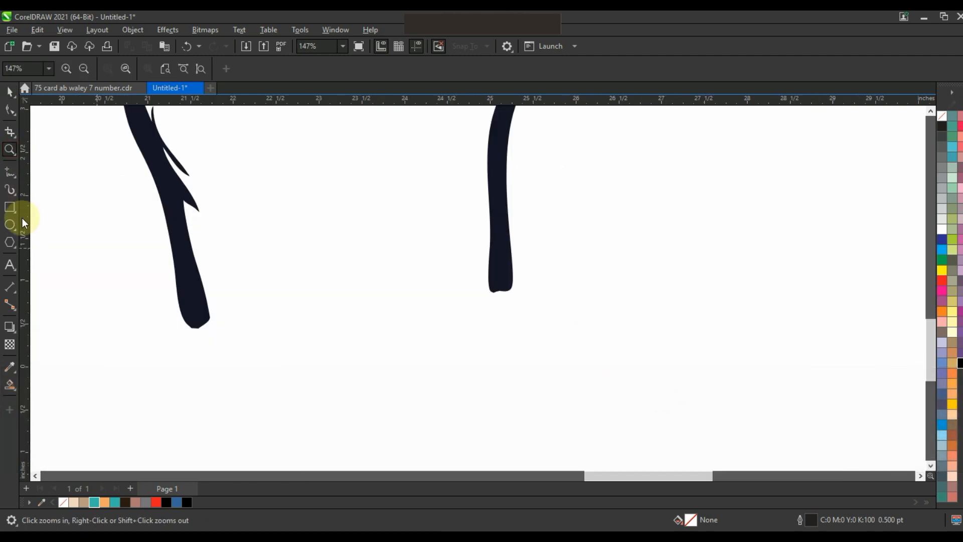
pyautogui.press('F5')
pyautogui.click(193, 309)
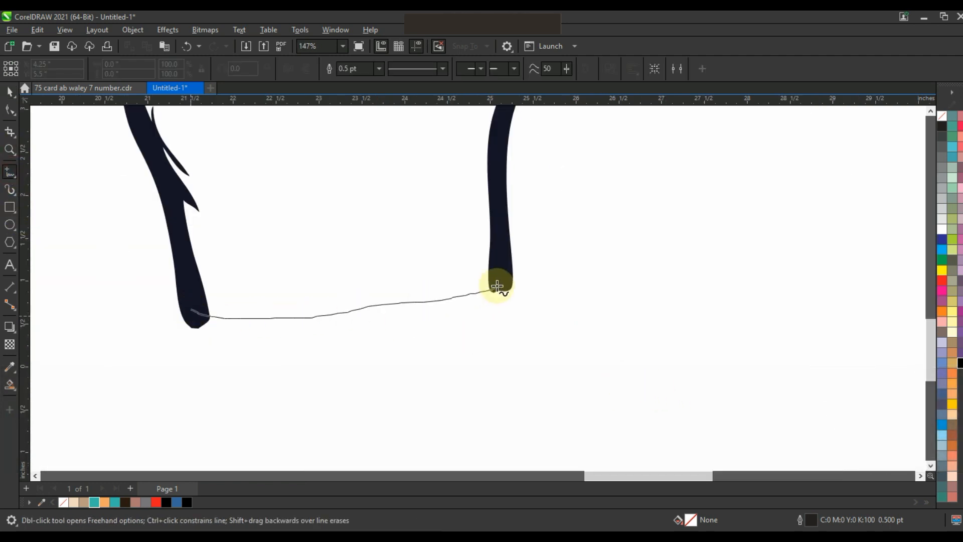
pyautogui.moveTo(497, 286); pyautogui.dragTo(497, 286)
pyautogui.click(9, 92)
pyautogui.click(510, 274)
pyautogui.hotkey('shift', 'F2')
pyautogui.press('Escape')
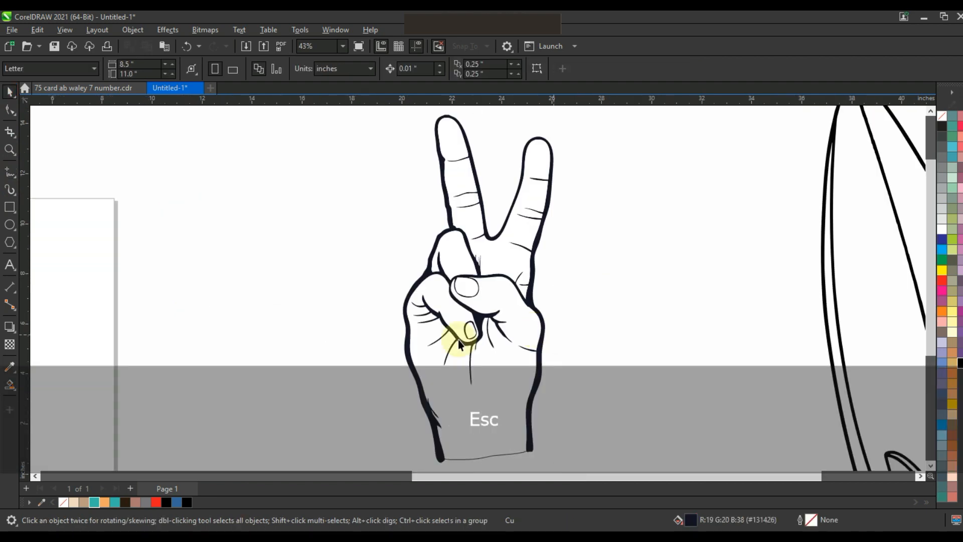
# Step: Smart-fill the palm, the bent finger and the two raised fingers with blue #336699 and a 0.5 pt black outline
pyautogui.click(10, 385)
pyautogui.click(480, 357)
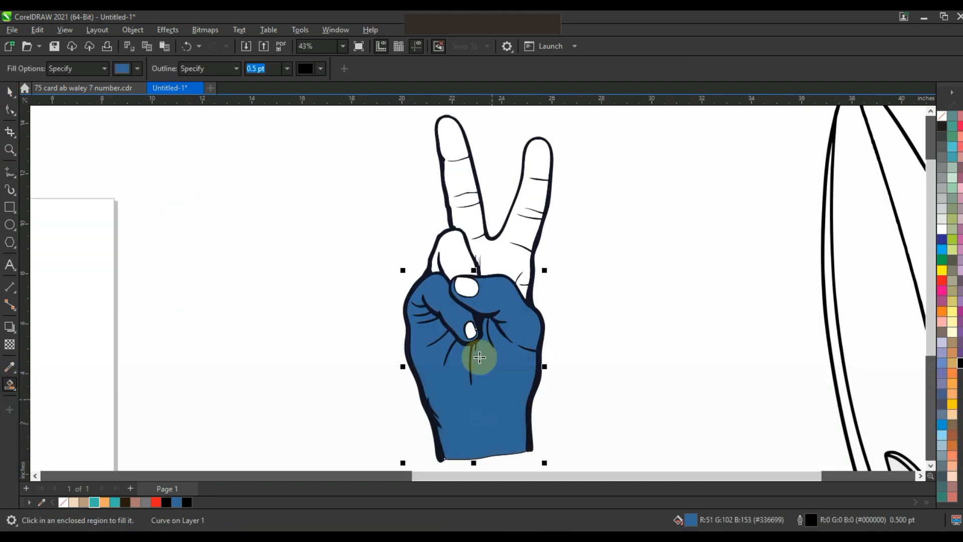
pyautogui.click(456, 264)
pyautogui.click(494, 258)
pyautogui.press('space')
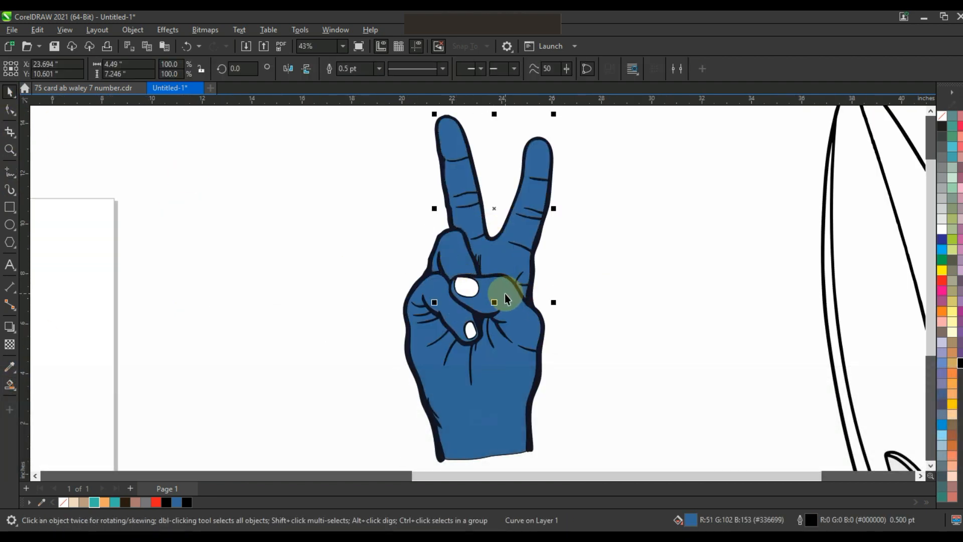
# Step: Recolour all the hand fills beige (#EED9BE) and the hand's line art dark brown
pyautogui.keyDown('shift'); pyautogui.click(494, 386); pyautogui.keyUp('shift')
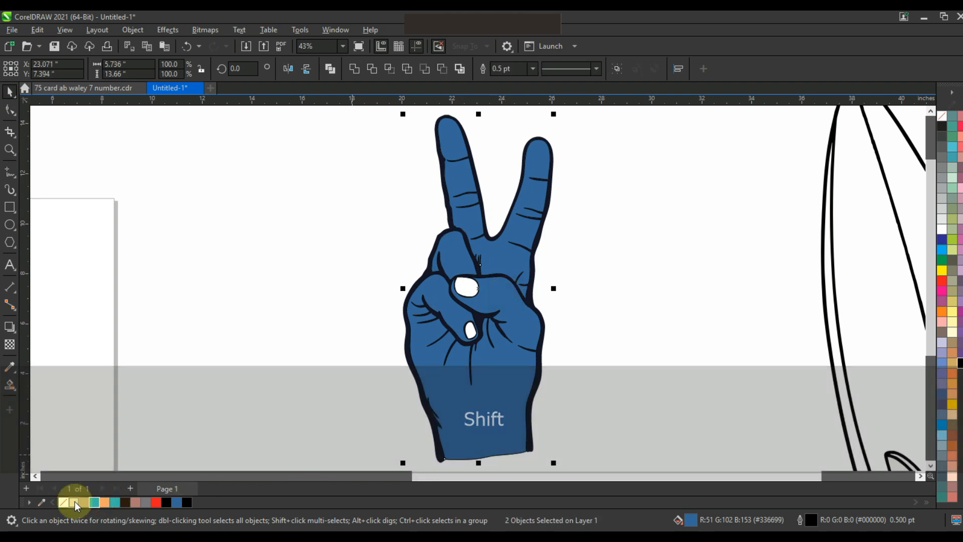
pyautogui.click(80, 502)
pyautogui.keyDown('ctrl'); pyautogui.click(456, 258); pyautogui.keyUp('ctrl')
pyautogui.hotkey('ctrl', 'r')
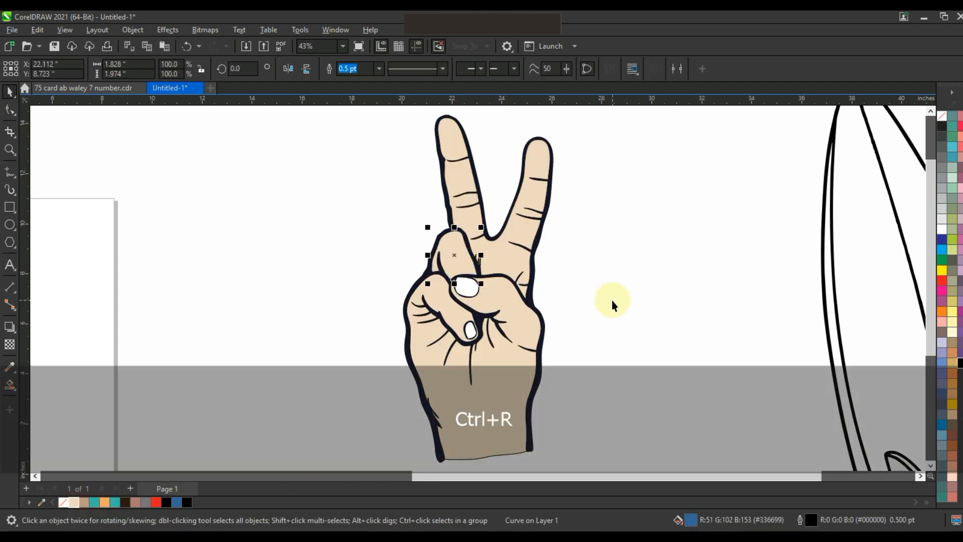
pyautogui.click(537, 297)
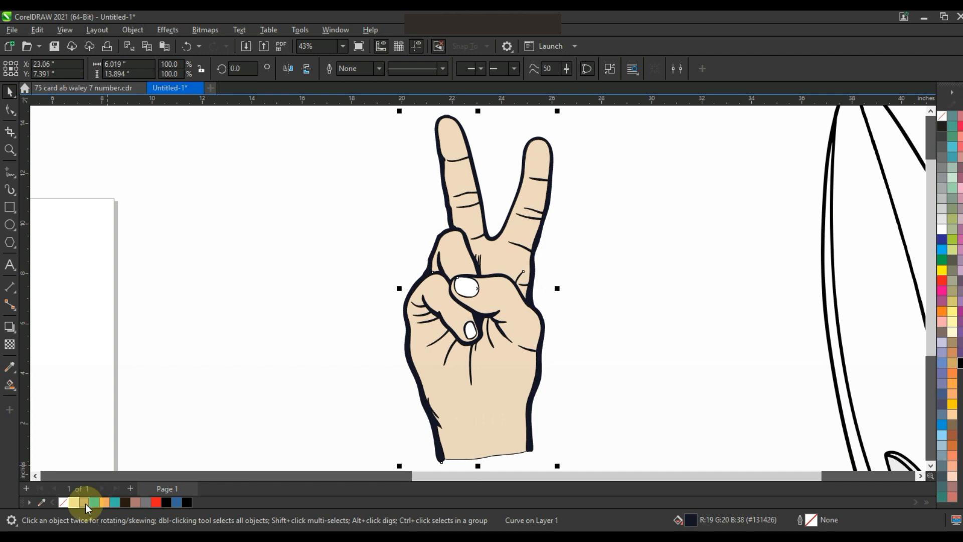
pyautogui.click(247, 372)
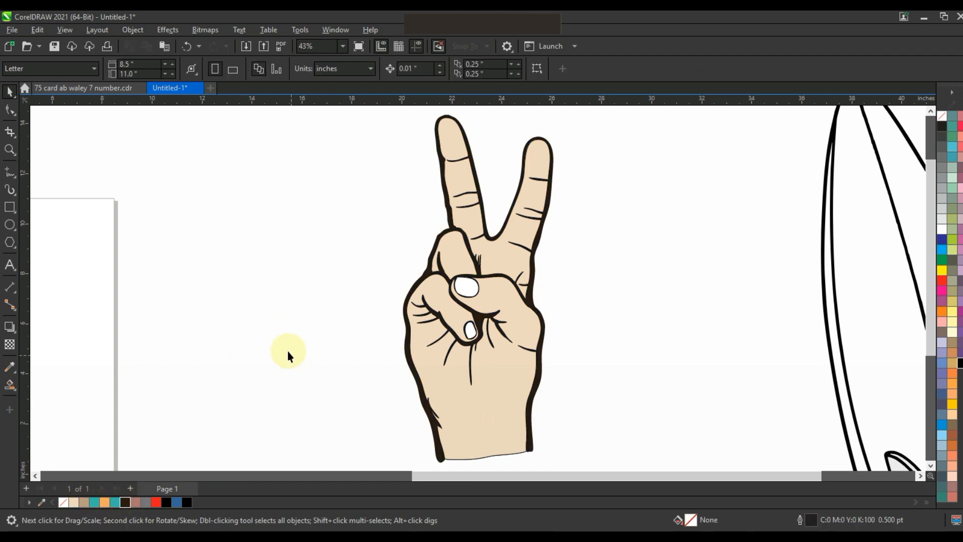
# Step: Add darker tan shading along the creases and at the base of the two raised fingers
pyautogui.click(9, 149)
pyautogui.moveTo(404, 140); pyautogui.dragTo(654, 305)
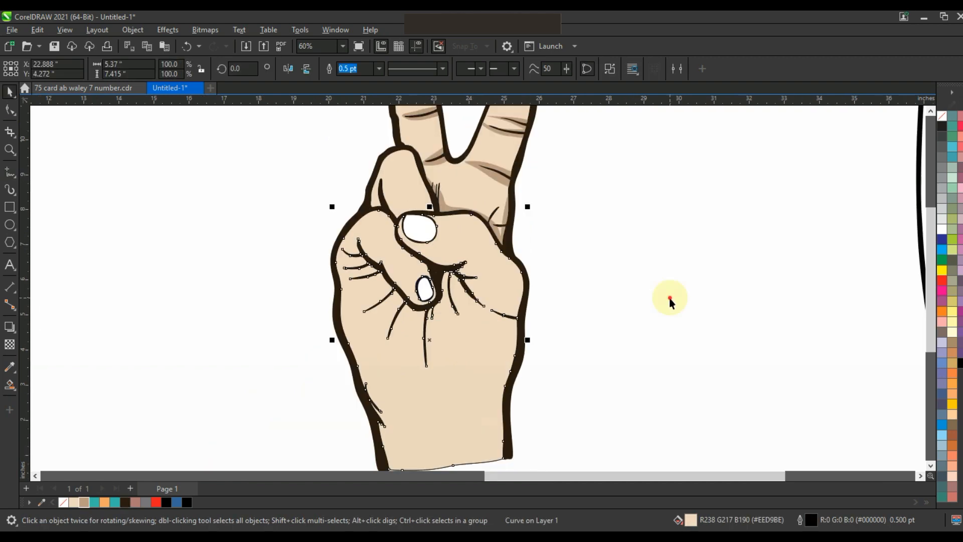
pyautogui.click(669, 300)
# Step: Select all parts of the surfboard drawing beside the hand and group them
pyautogui.press('F3')
pyautogui.press('F3')
pyautogui.press('F3')
pyautogui.press('F3')
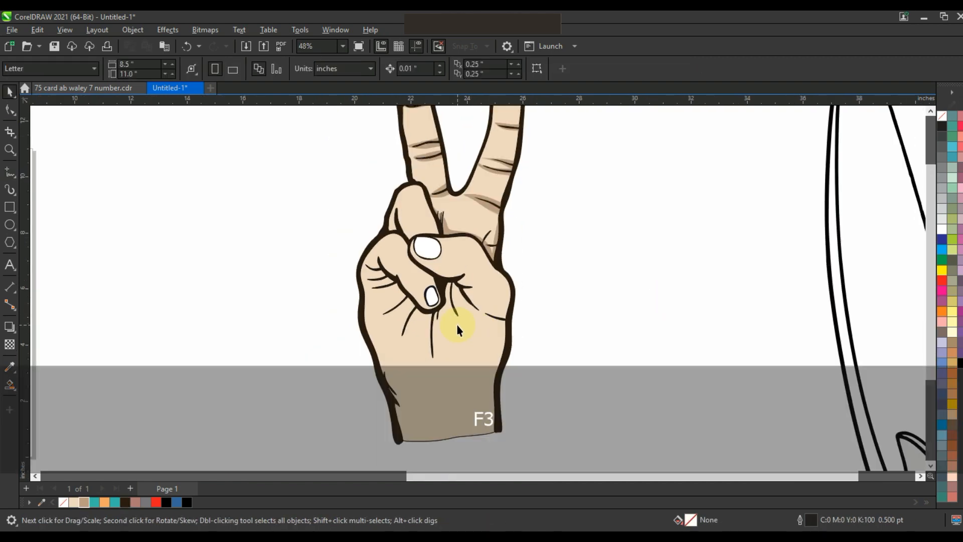
pyautogui.moveTo(645, 150); pyautogui.dragTo(824, 461)
pyautogui.hotkey('ctrl', 'g')
# Step: Scale the surfboard group to about 56%, rotate it to about 143° and place it diagonally across the palm in front of the hand
pyautogui.moveTo(821, 120); pyautogui.dragTo(795, 256)
pyautogui.click(770, 228)
pyautogui.moveTo(751, 283); pyautogui.dragTo(573, 277)
pyautogui.moveTo(481, 263); pyautogui.dragTo(482, 263)
pyautogui.moveTo(535, 222); pyautogui.dragTo(564, 189)
pyautogui.hotkey('shift', 'pageup')
pyautogui.hotkey('shift', 'F2')
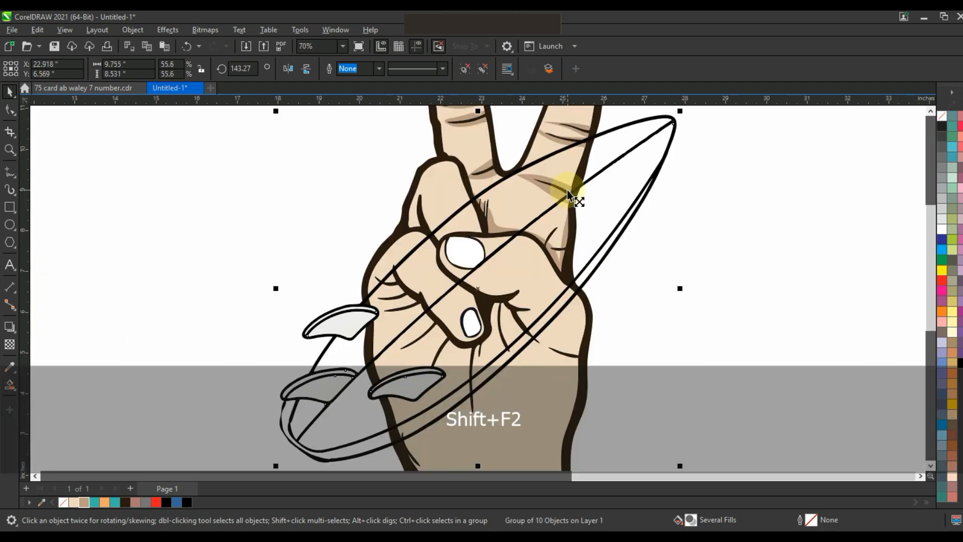
pyautogui.press('Escape')
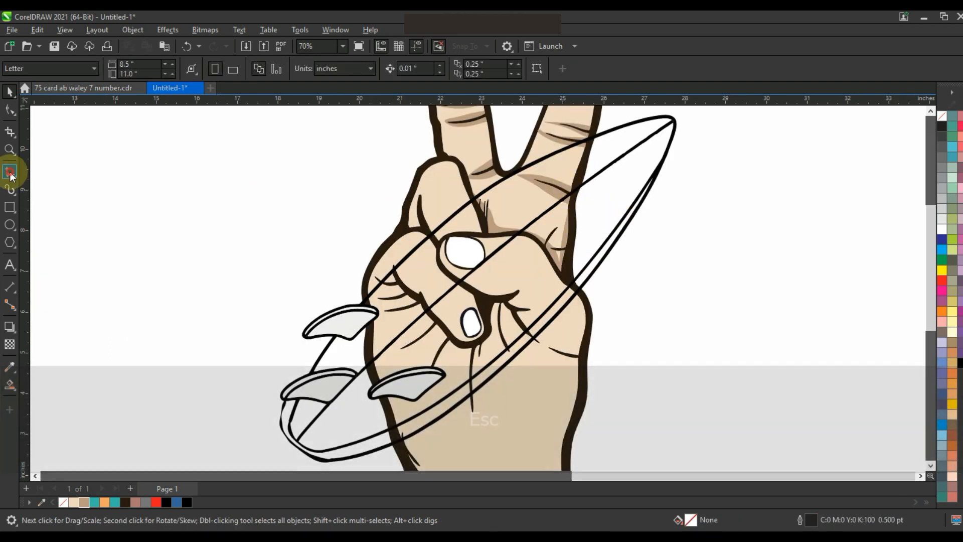
# Step: Trace freehand boundary curves along the thumb and the curled fingers, running past the surfboard's edge, to separate them from the board
pyautogui.click(10, 172)
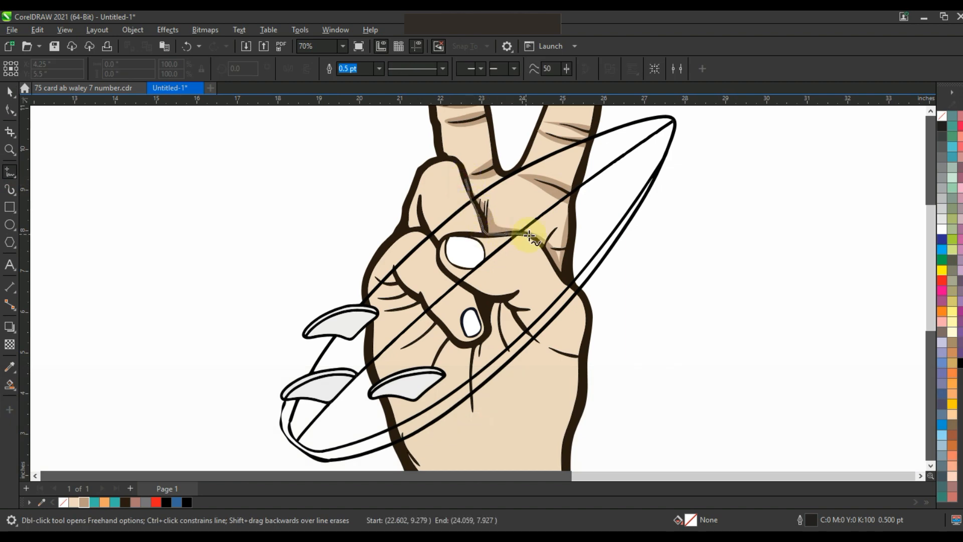
pyautogui.moveTo(589, 292); pyautogui.dragTo(608, 299)
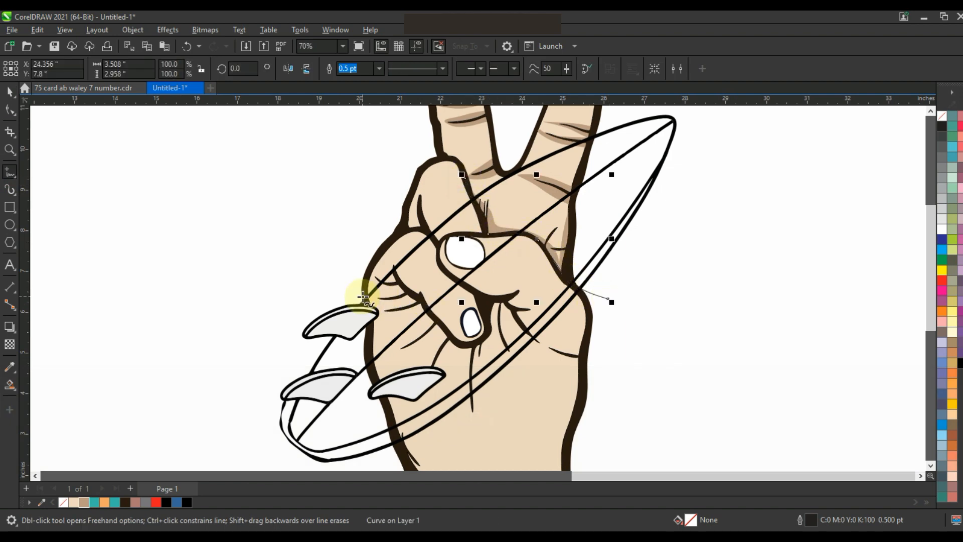
pyautogui.hotkey('ctrl', 'z')
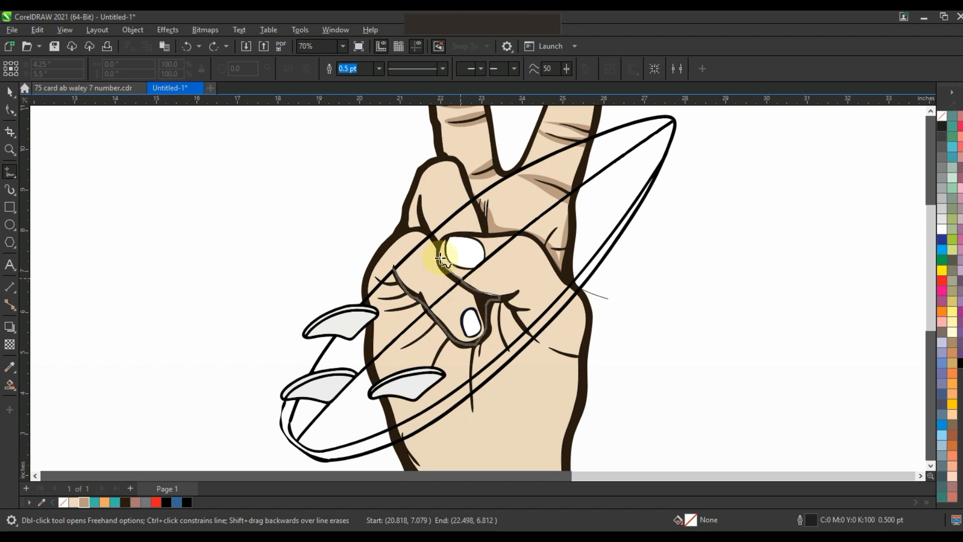
pyautogui.moveTo(644, 309); pyautogui.dragTo(652, 307)
# Step: Smart-fill the surfboard's lower part, including its rim and the areas between the fins and below the curled fingers, with blue #336699
pyautogui.click(8, 385)
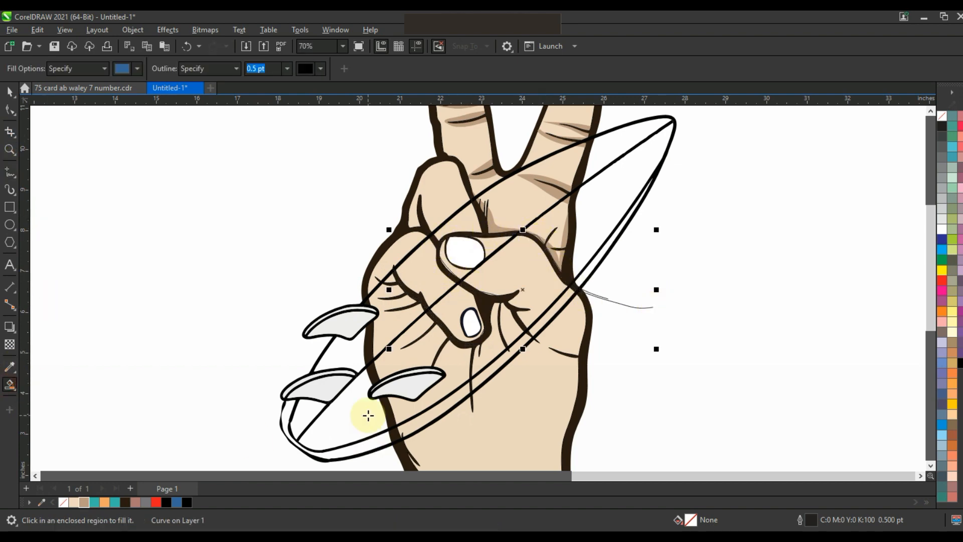
pyautogui.click(368, 415)
pyautogui.click(405, 408)
pyautogui.click(397, 366)
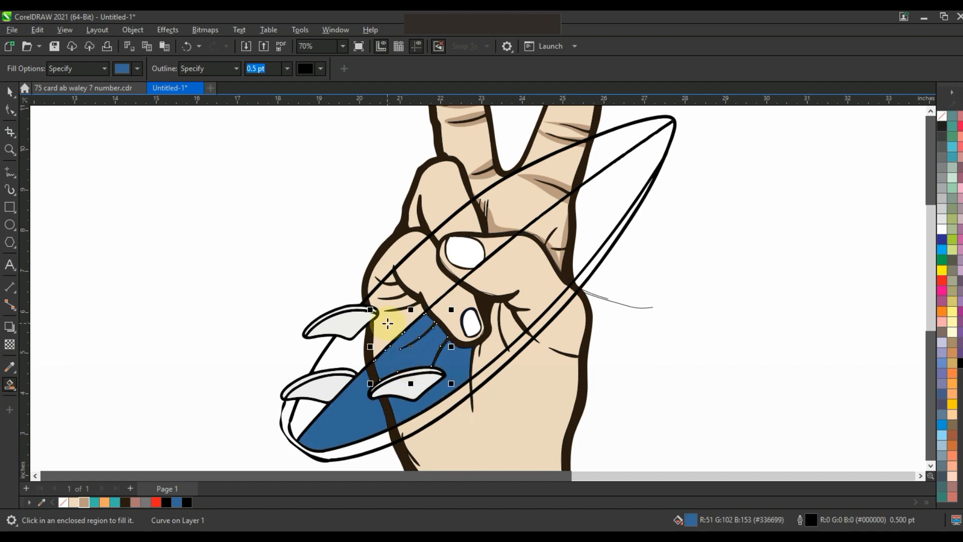
pyautogui.click(386, 317)
pyautogui.click(388, 279)
pyautogui.click(356, 348)
pyautogui.click(310, 409)
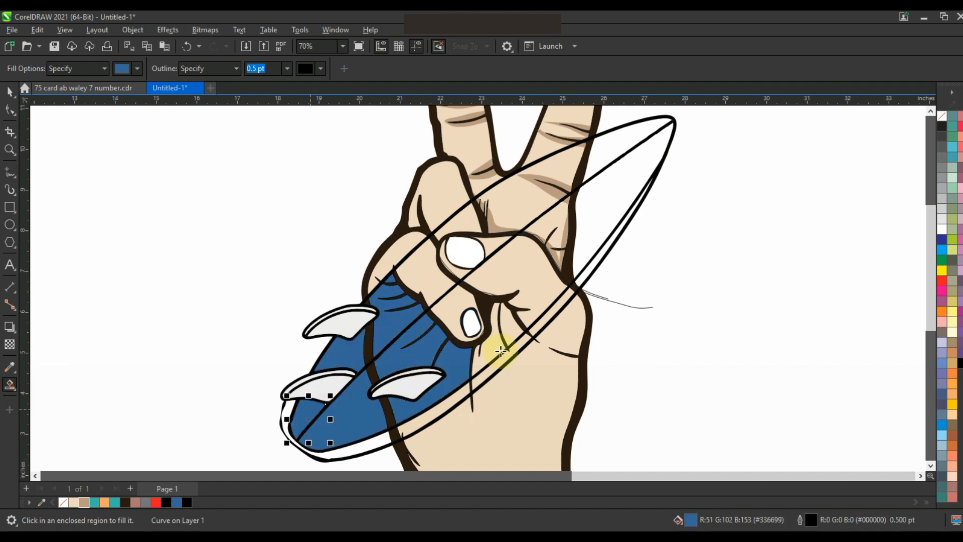
pyautogui.click(284, 410)
pyautogui.click(429, 417)
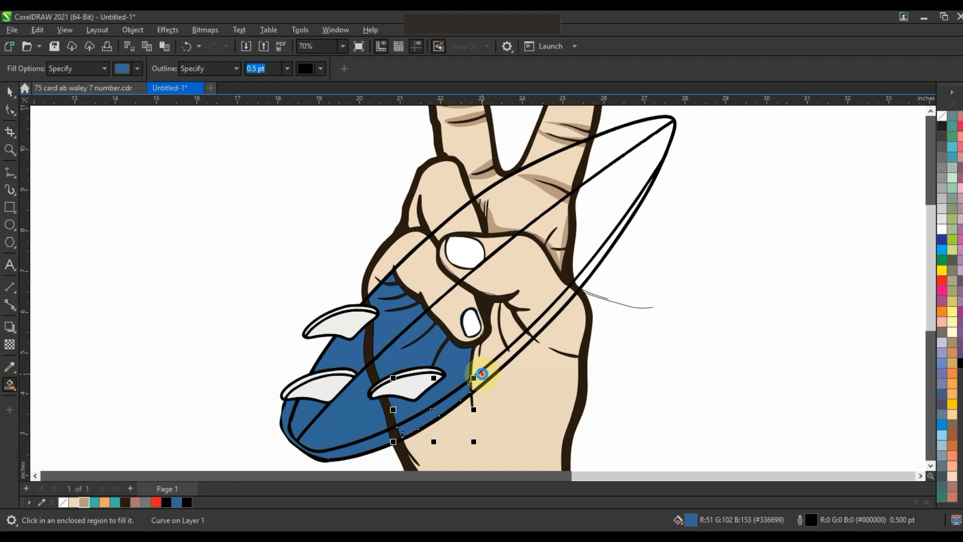
pyautogui.click(495, 346)
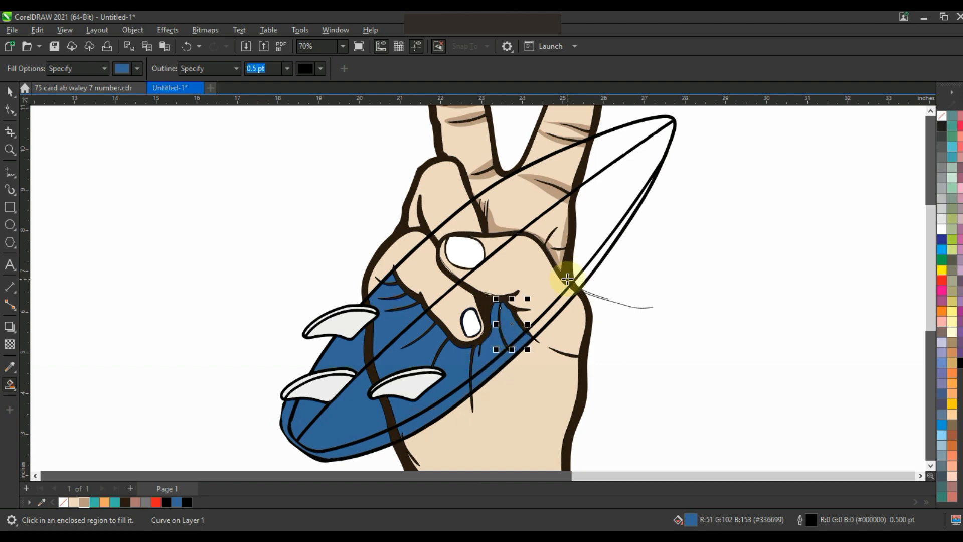
# Step: Smart-fill the surfboard's upper part above the thumb, including the shaded creases and the tip, with blue #336699
pyautogui.click(554, 230)
pyautogui.click(495, 225)
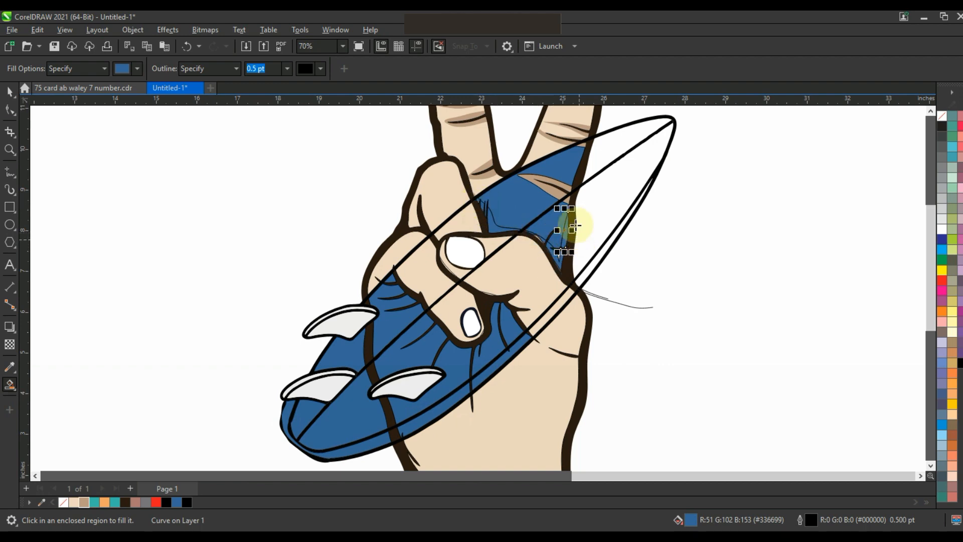
pyautogui.click(593, 198)
pyautogui.click(582, 176)
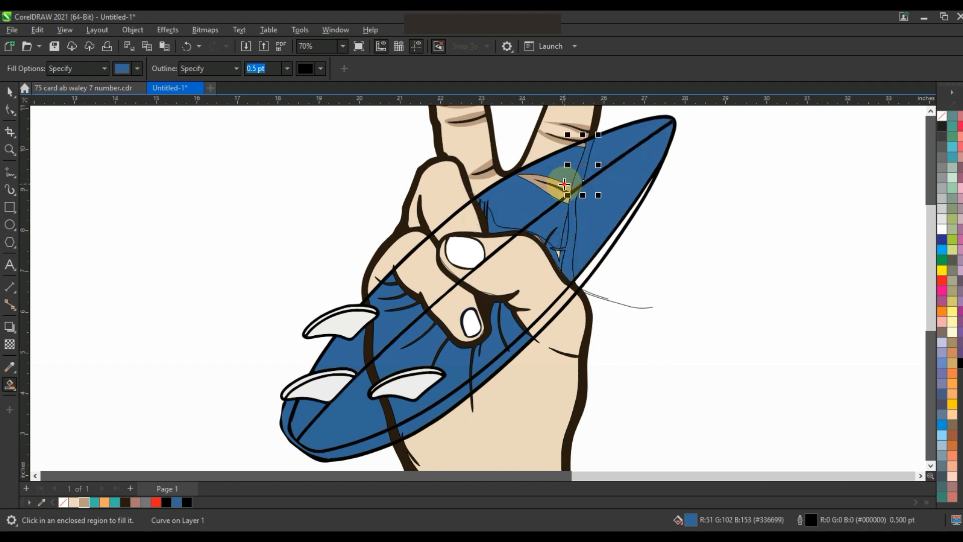
pyautogui.click(564, 184)
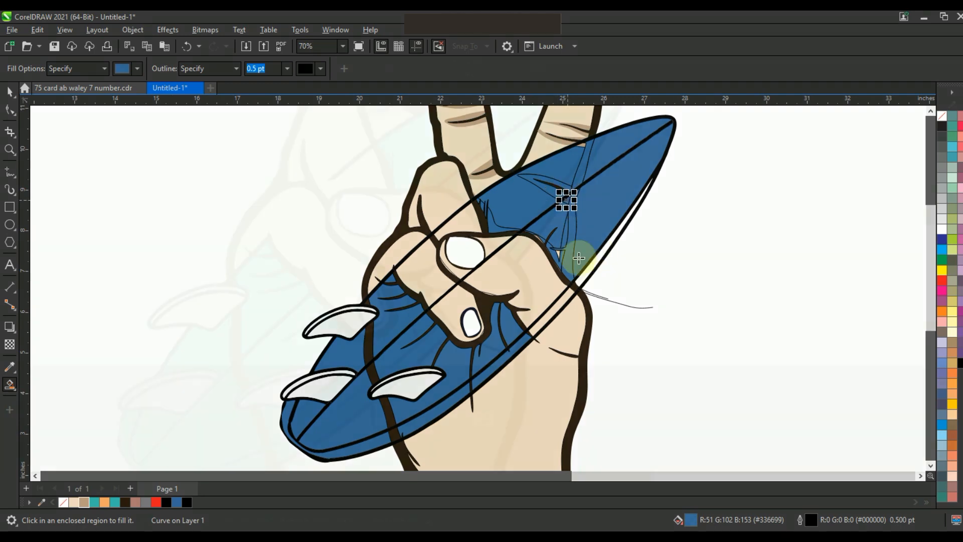
# Step: Select the complete hand and surfboard artwork and shift it slightly beside the page
pyautogui.press('F3')
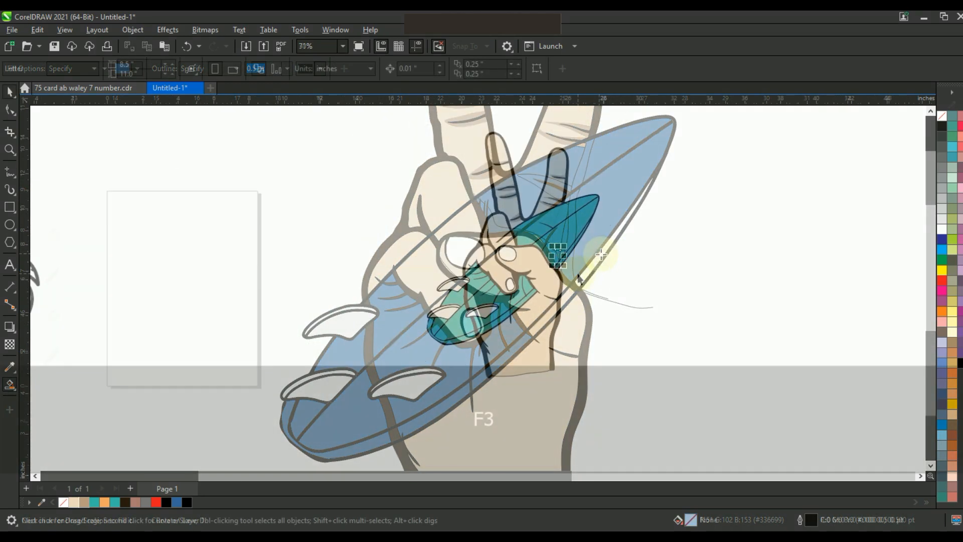
pyautogui.press('F3')
pyautogui.press('Escape')
pyautogui.moveTo(615, 368); pyautogui.dragTo(420, 153)
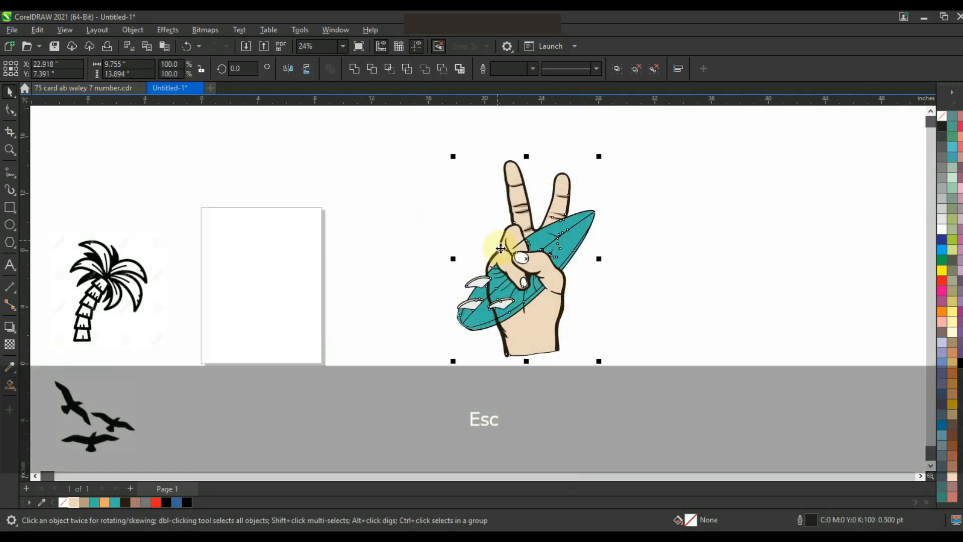
pyautogui.moveTo(496, 244); pyautogui.dragTo(412, 243)
# Step: Draw a circle about 12.2 in in diameter around the raised fingers, fill it red and send it behind the artwork
pyautogui.click(9, 224)
pyautogui.moveTo(447, 129); pyautogui.dragTo(618, 301)
pyautogui.click(9, 91)
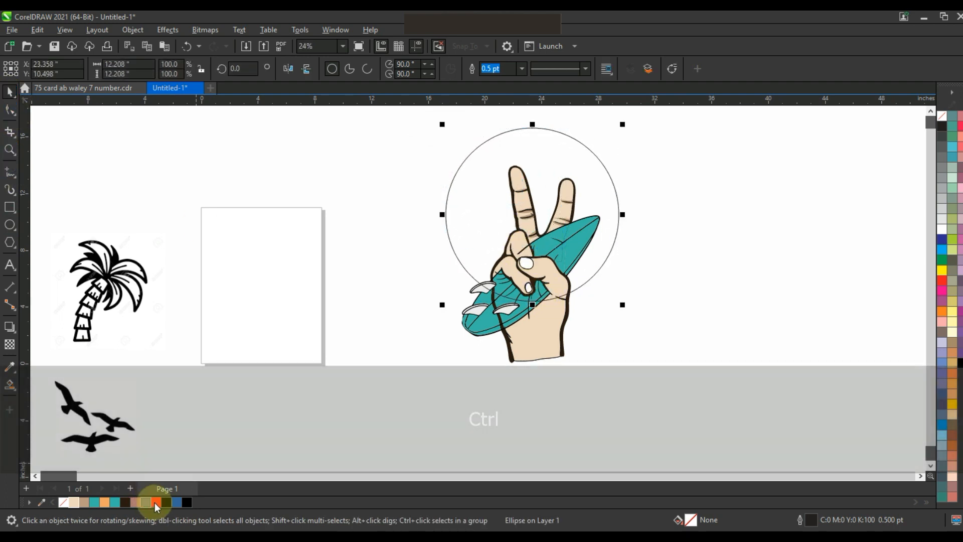
pyautogui.click(154, 502)
pyautogui.hotkey('shift', 'pagedown')
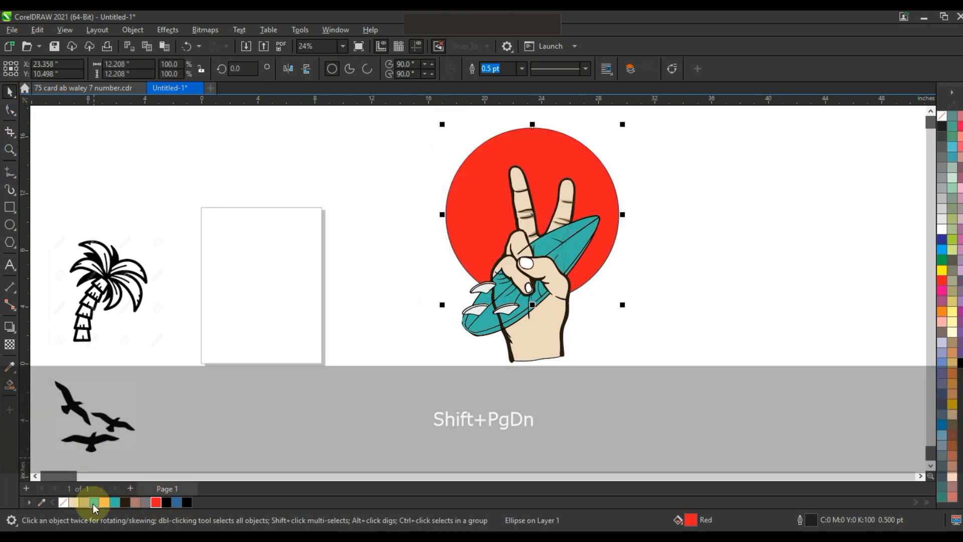
# Step: Recolour the circle orange (C0 M75 Y100 K0), remove its outline, enlarge it to about 14 in and reposition it behind the hand
pyautogui.keyDown('ctrl'); pyautogui.click(941, 316); pyautogui.keyUp('ctrl')
pyautogui.keyDown('ctrl'); pyautogui.click(942, 315); pyautogui.keyUp('ctrl')
pyautogui.rightClick(941, 119)
pyautogui.moveTo(587, 172); pyautogui.dragTo(590, 187)
pyautogui.moveTo(626, 135); pyautogui.dragTo(638, 122)
pyautogui.moveTo(607, 292); pyautogui.dragTo(604, 289)
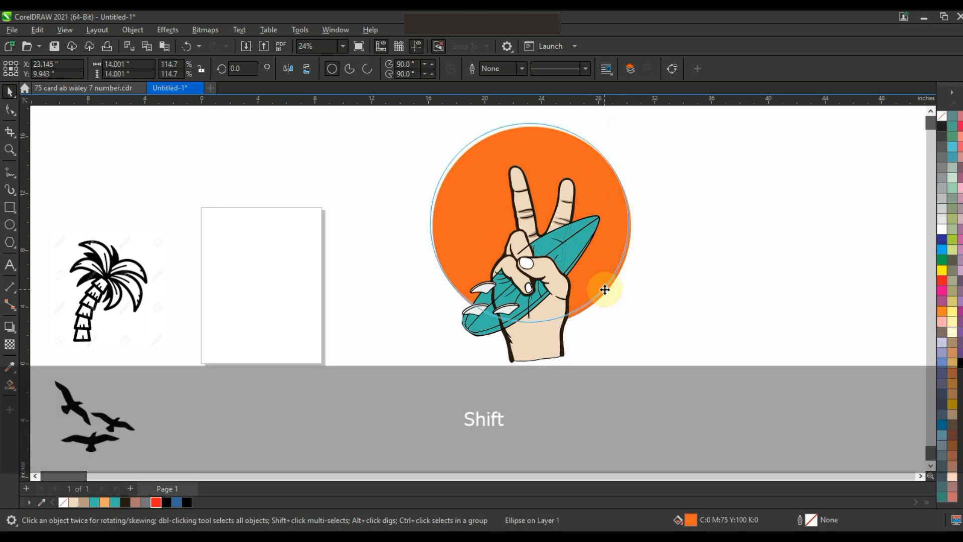
# Step: Outline-trace the palm tree bitmap as a low quality image with detail 96 and move the trace to the empty area beyond the circle
pyautogui.click(68, 293)
pyautogui.rightClick(116, 282)
pyautogui.moveTo(163, 223)
pyautogui.click(278, 277)
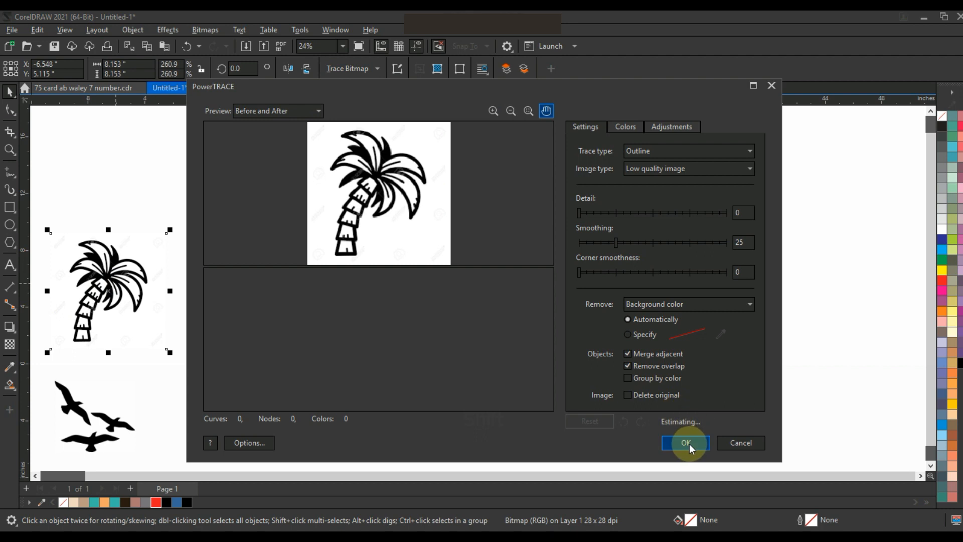
pyautogui.click(687, 442)
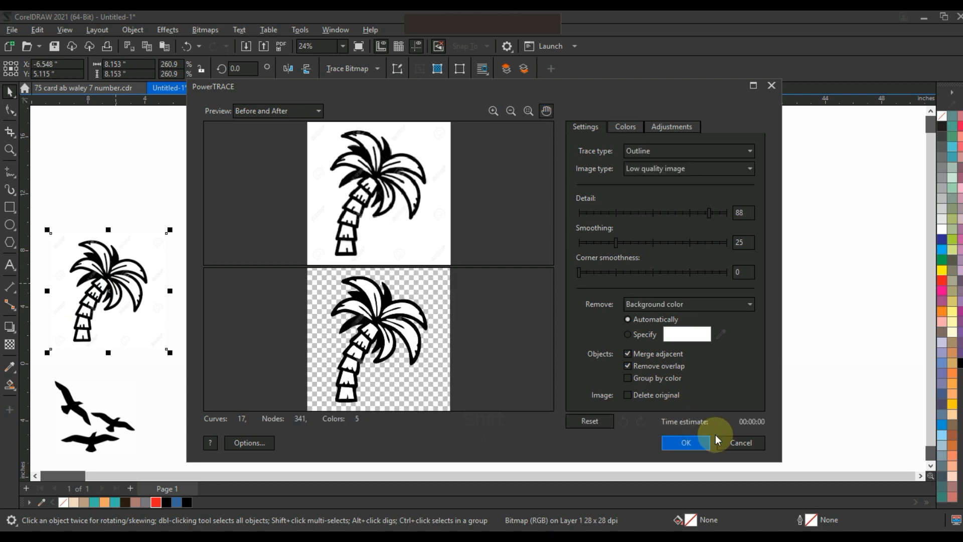
pyautogui.moveTo(709, 212); pyautogui.dragTo(722, 213)
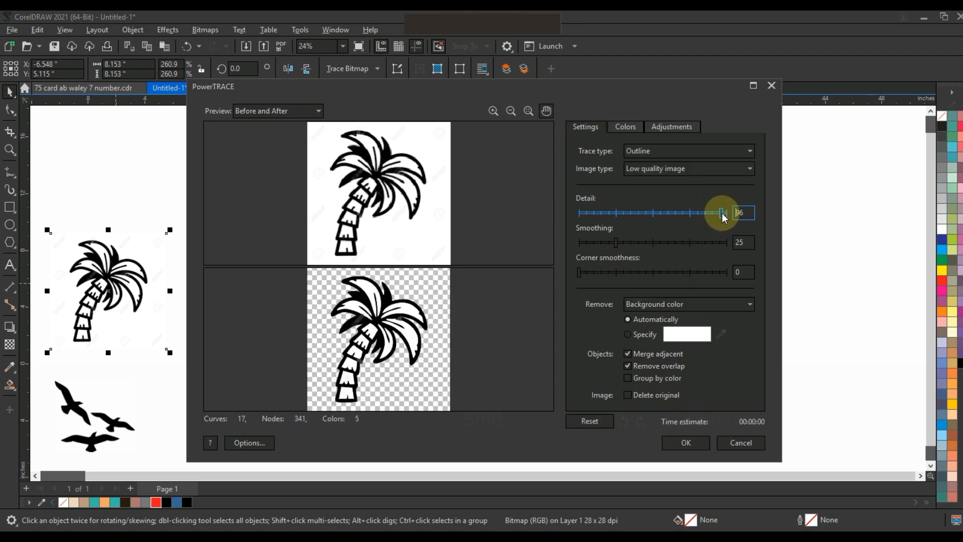
pyautogui.click(695, 443)
pyautogui.moveTo(114, 281); pyautogui.dragTo(786, 323)
# Step: Weld the stray grey fragments on the palm's topmost and right-hand fronds into the black outline
pyautogui.hotkey('shift', 'F2')
pyautogui.press('Escape')
pyautogui.click(429, 126)
pyautogui.keyDown('shift'); pyautogui.click(454, 131); pyautogui.keyUp('shift')
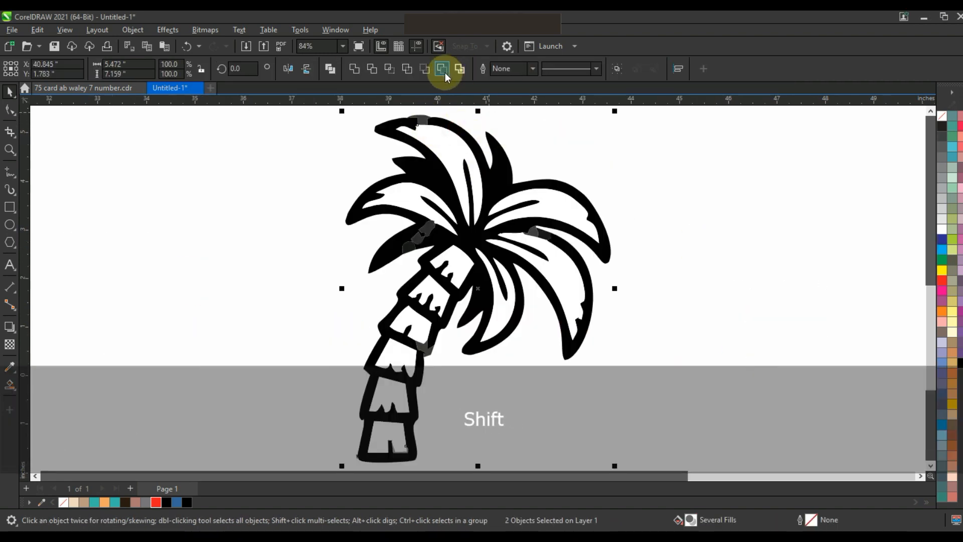
pyautogui.click(545, 235)
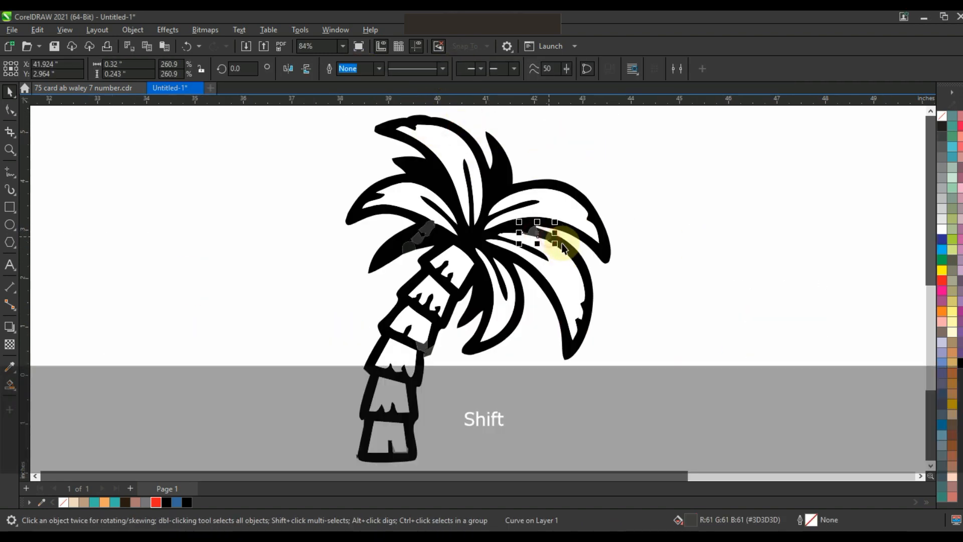
pyautogui.keyDown('shift'); pyautogui.click(561, 242); pyautogui.keyUp('shift')
pyautogui.click(353, 70)
pyautogui.click(425, 230)
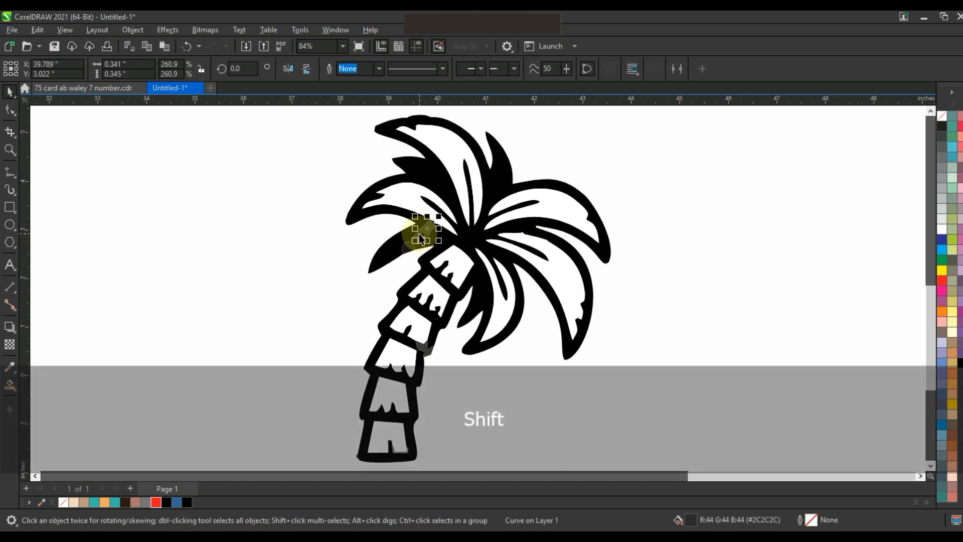
pyautogui.keyDown('shift'); pyautogui.click(391, 247); pyautogui.keyUp('shift')
pyautogui.click(353, 69)
pyautogui.moveTo(326, 199); pyautogui.dragTo(475, 275)
pyautogui.hotkey('ctrl', 'z')
# Step: Weld the three dark grey fragments beside the lower-left frond into the palm's black outline
pyautogui.scroll(5, 412, 233)
pyautogui.press('Escape')
pyautogui.click(621, 206)
pyautogui.keyDown('shift'); pyautogui.click(694, 216); pyautogui.keyUp('shift')
pyautogui.click(353, 69)
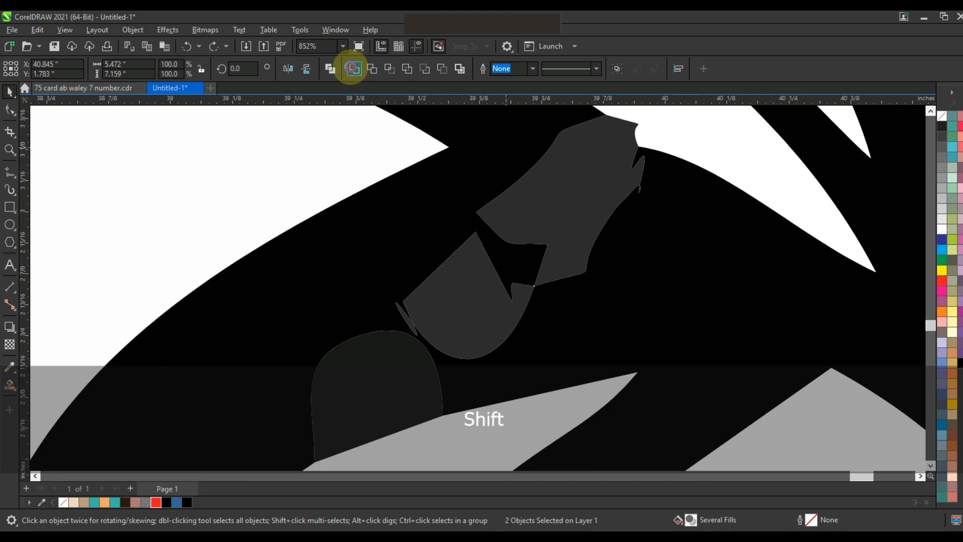
pyautogui.click(493, 288)
pyautogui.keyDown('shift'); pyautogui.click(417, 366); pyautogui.keyUp('shift')
pyautogui.keyDown('shift'); pyautogui.click(369, 224); pyautogui.keyUp('shift')
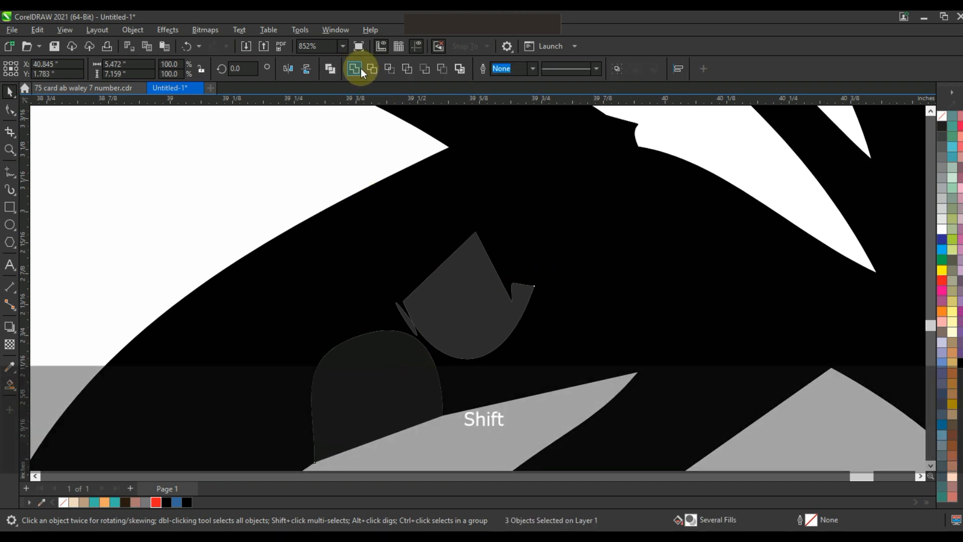
pyautogui.click(359, 69)
# Step: Delete the leftover nodes of the white gap inside the lower-left frond so that it is solid black
pyautogui.click(10, 109)
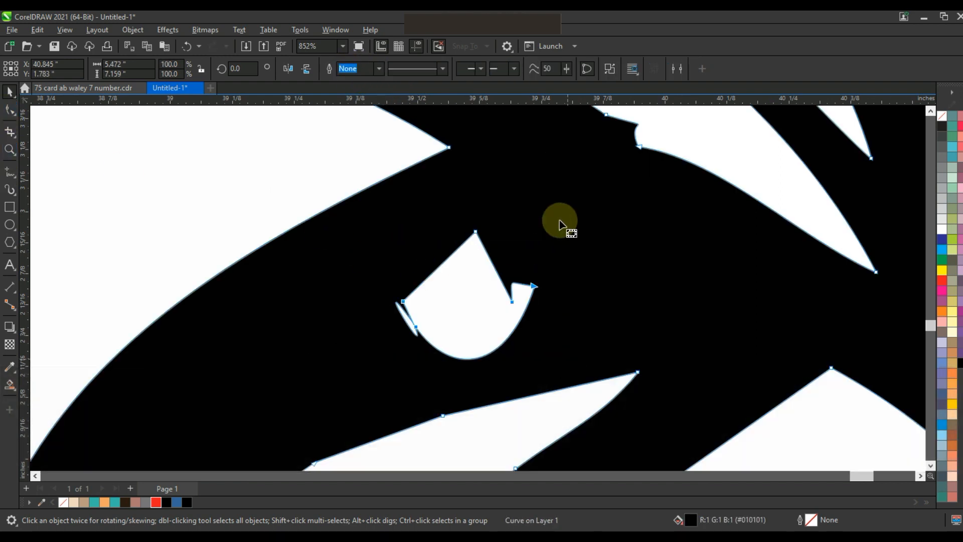
pyautogui.click(401, 307)
pyautogui.press('Delete')
pyautogui.press('Delete')
pyautogui.press('Delete')
pyautogui.click(10, 92)
# Step: Weld the grey fragment on the side of the trunk into the palm's black outline
pyautogui.press('F3')
pyautogui.press('F3')
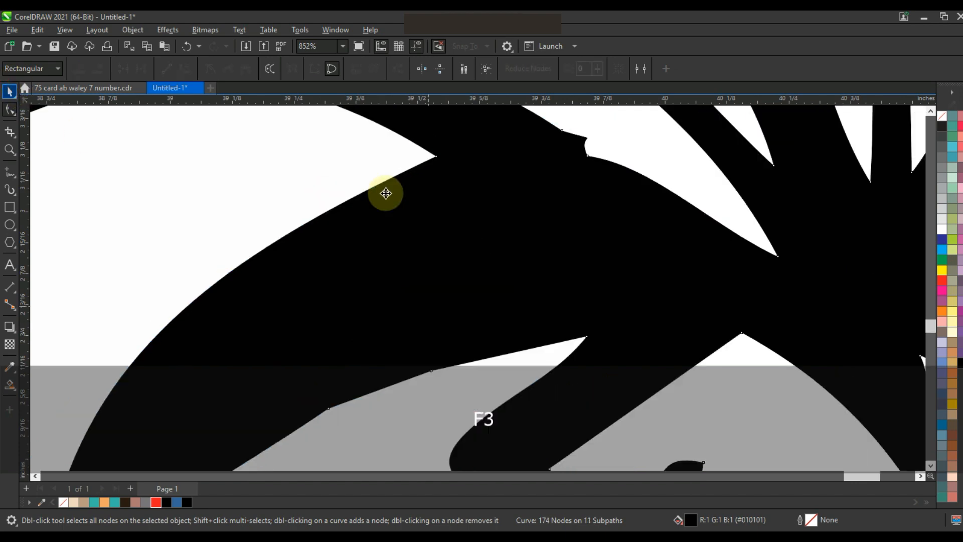
pyautogui.press('F3')
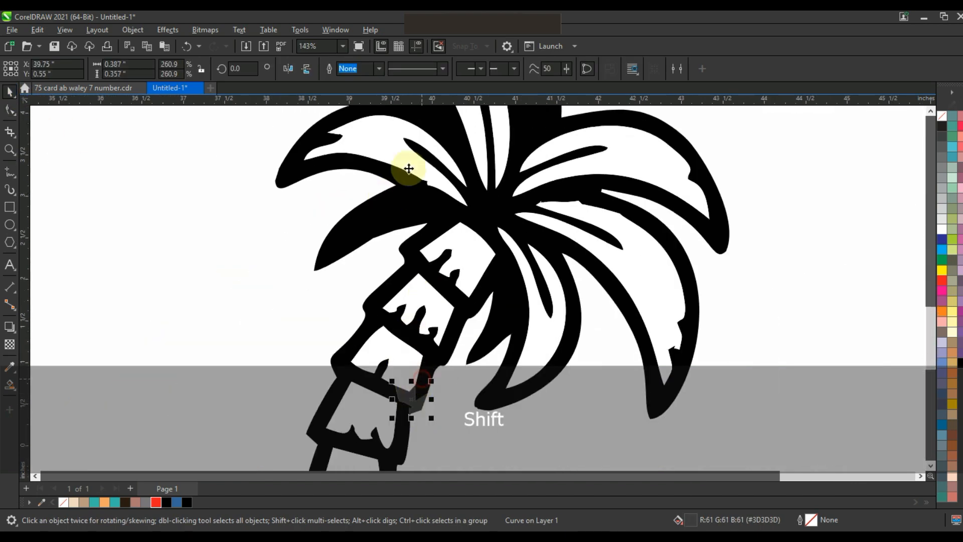
pyautogui.keyDown('shift'); pyautogui.click(422, 379); pyautogui.keyUp('shift')
pyautogui.click(355, 68)
# Step: Fill the six white trunk segments of the palm with the reddish brown from the document colours
pyautogui.press('F3')
pyautogui.click(435, 400)
pyautogui.keyDown('shift'); pyautogui.click(429, 370); pyautogui.keyUp('shift')
pyautogui.keyDown('shift'); pyautogui.click(440, 333); pyautogui.keyUp('shift')
pyautogui.keyDown('shift'); pyautogui.click(449, 299); pyautogui.keyUp('shift')
pyautogui.keyDown('shift'); pyautogui.click(461, 279); pyautogui.keyUp('shift')
pyautogui.keyDown('shift'); pyautogui.click(482, 248); pyautogui.keyUp('shift')
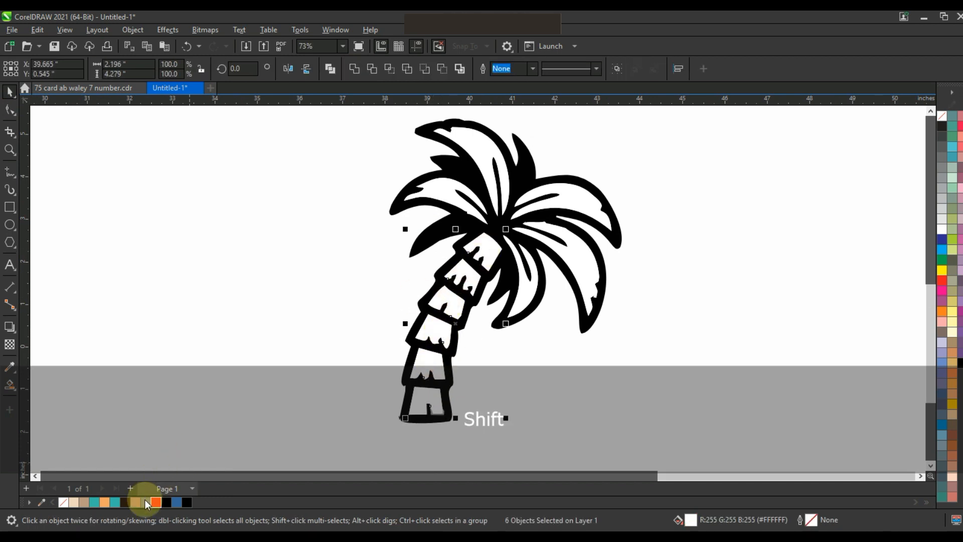
pyautogui.click(137, 502)
# Step: Fill the palm's white frond areas with the surfboard's teal and group the whole tree
pyautogui.click(567, 250)
pyautogui.keyDown('shift'); pyautogui.click(513, 173); pyautogui.keyUp('shift')
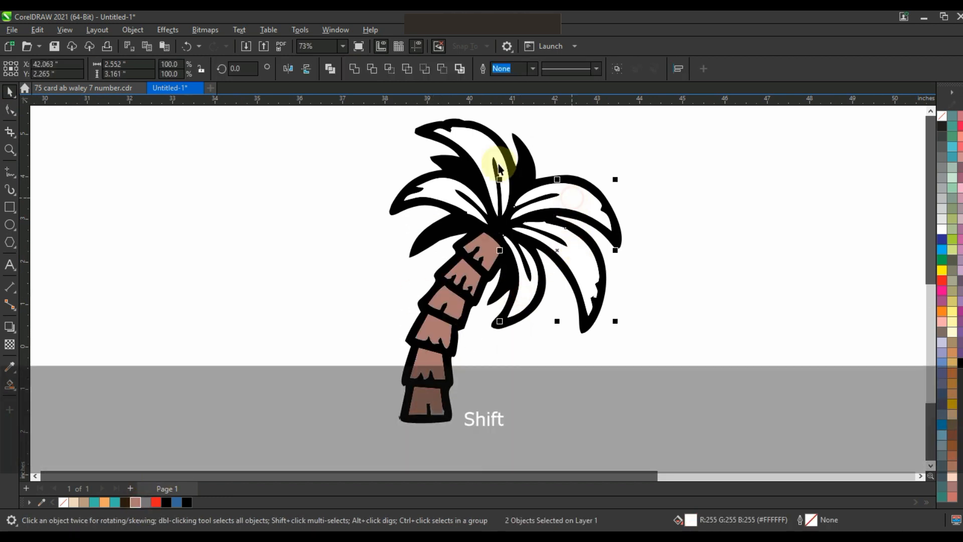
pyautogui.click(95, 502)
pyautogui.click(573, 391)
pyautogui.press('F3')
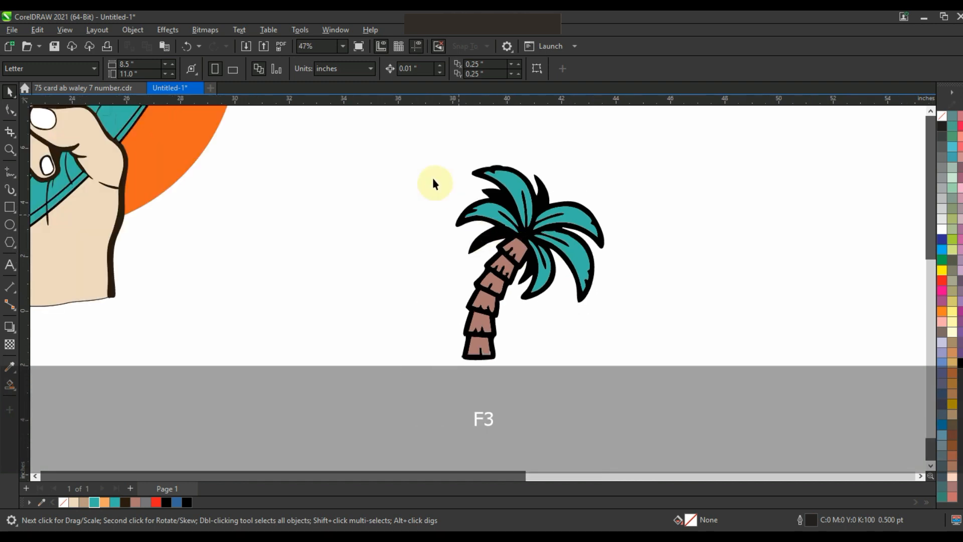
pyautogui.hotkey('ctrl', 'g')
pyautogui.press('F4')
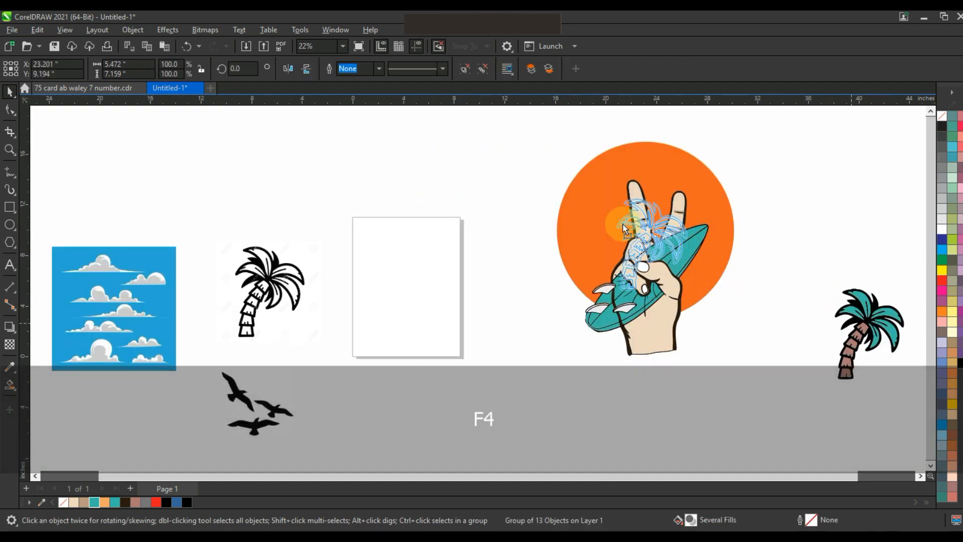
# Step: Mirror the palm tree horizontally and place it on the orange circle beside the raised fingers
pyautogui.moveTo(621, 224); pyautogui.dragTo(616, 217)
pyautogui.click(288, 68)
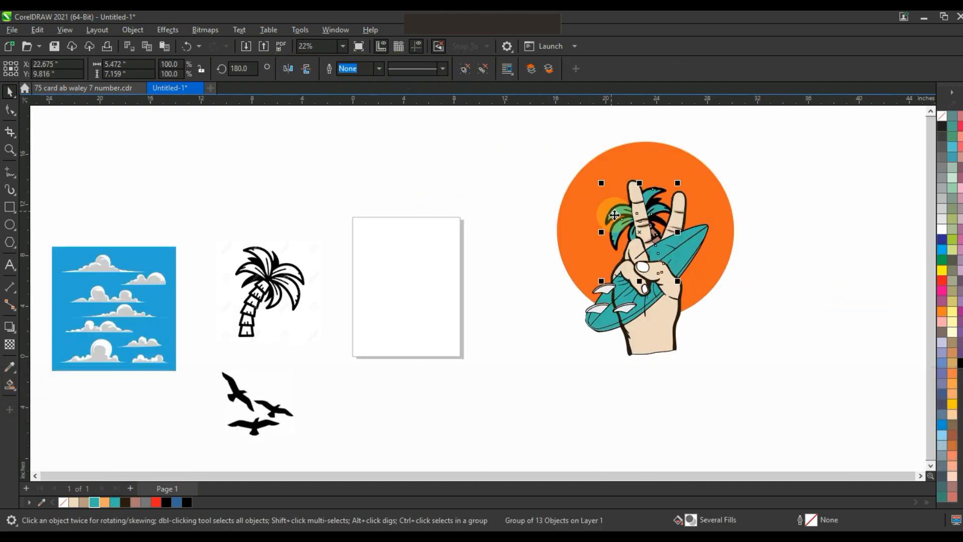
pyautogui.moveTo(570, 209); pyautogui.dragTo(569, 209)
pyautogui.click(580, 210)
# Step: Tilt the palm tree about 11 degrees outward and scale it to about 93.7 %
pyautogui.moveTo(636, 276); pyautogui.dragTo(639, 264)
pyautogui.moveTo(595, 213); pyautogui.dragTo(601, 219)
pyautogui.moveTo(600, 218); pyautogui.dragTo(600, 221)
pyautogui.moveTo(642, 185); pyautogui.dragTo(641, 189)
# Step: Arrange the palm tree behind the hand but in front of the orange circle
pyautogui.hotkey('ctrl', 'pagedown')
pyautogui.hotkey('shift', 'pagedown')
pyautogui.hotkey('ctrl', 'pageup')
pyautogui.moveTo(641, 189); pyautogui.dragTo(641, 189)
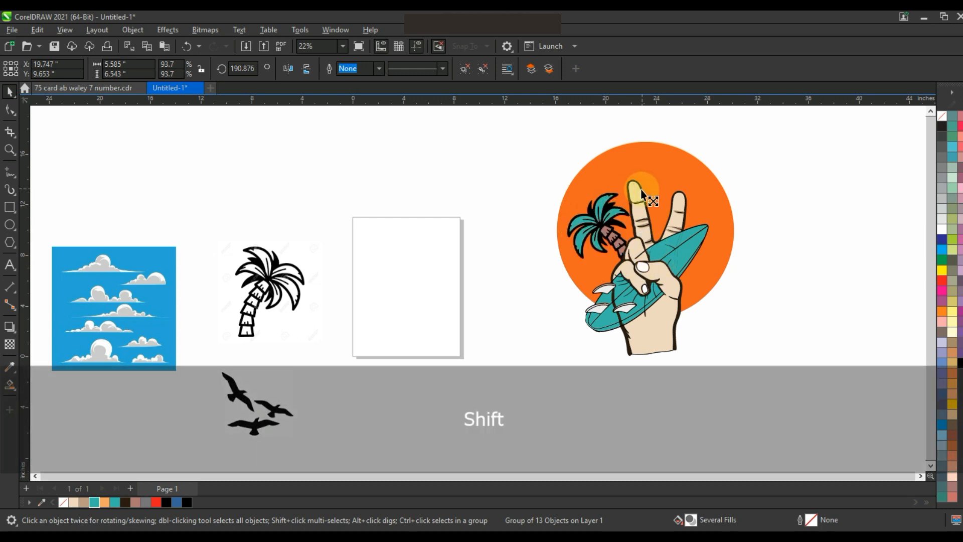
# Step: Outline-trace the bitmap of three flying birds as a low quality image with detail 67
pyautogui.rightClick(276, 409)
pyautogui.moveTo(337, 102)
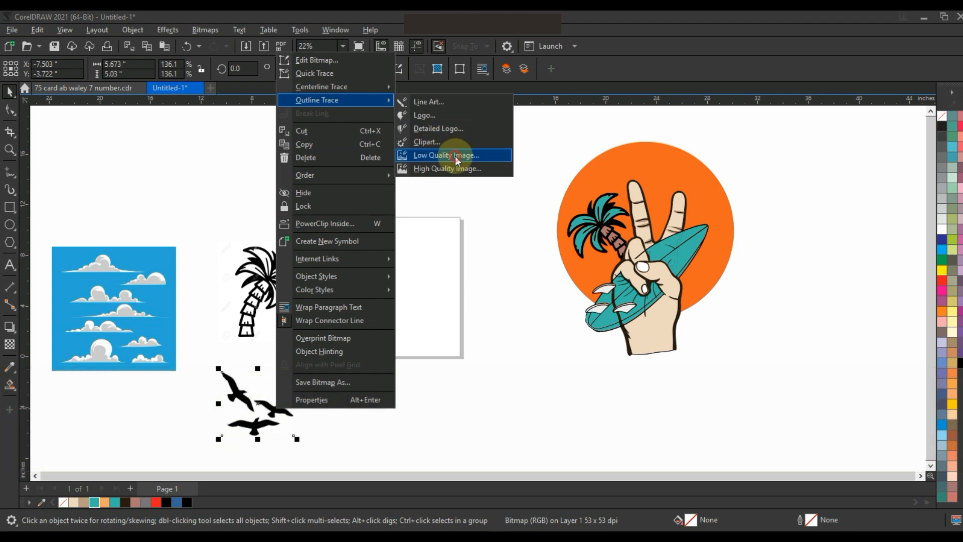
pyautogui.click(454, 154)
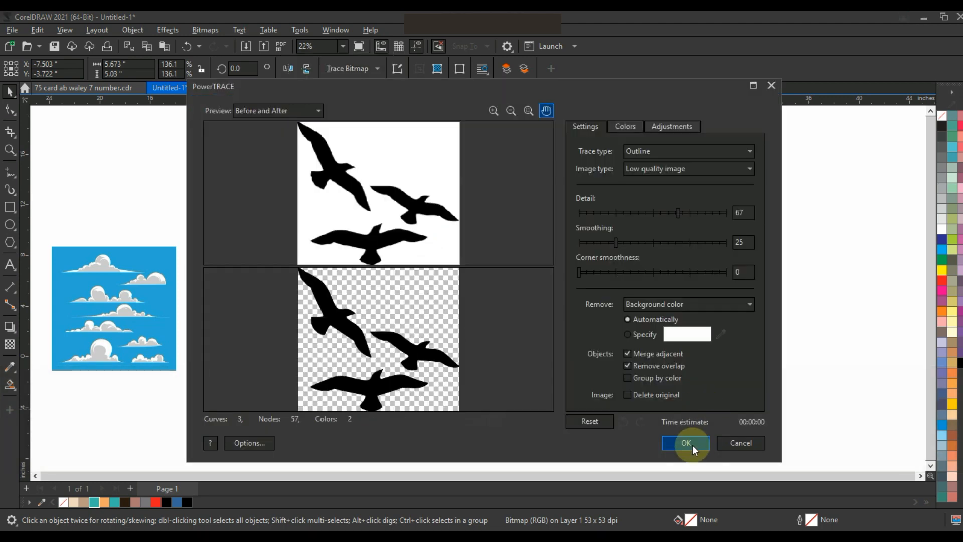
pyautogui.click(692, 444)
# Step: Shrink the traced birds to about 1 in wide and place them between the two raised fingers
pyautogui.moveTo(485, 377); pyautogui.dragTo(493, 377)
pyautogui.moveTo(506, 409); pyautogui.dragTo(475, 379)
pyautogui.moveTo(471, 370); pyautogui.dragTo(665, 197)
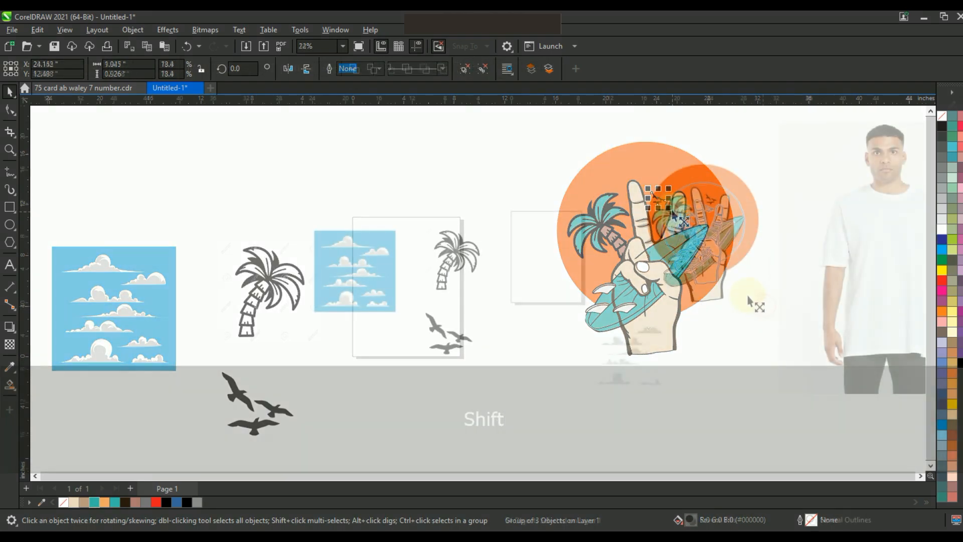
# Step: Scale the complete design to about 7.2 × 8.9 in and position it on the T-shirt's chest
pyautogui.hotkey('shift', 'F2')
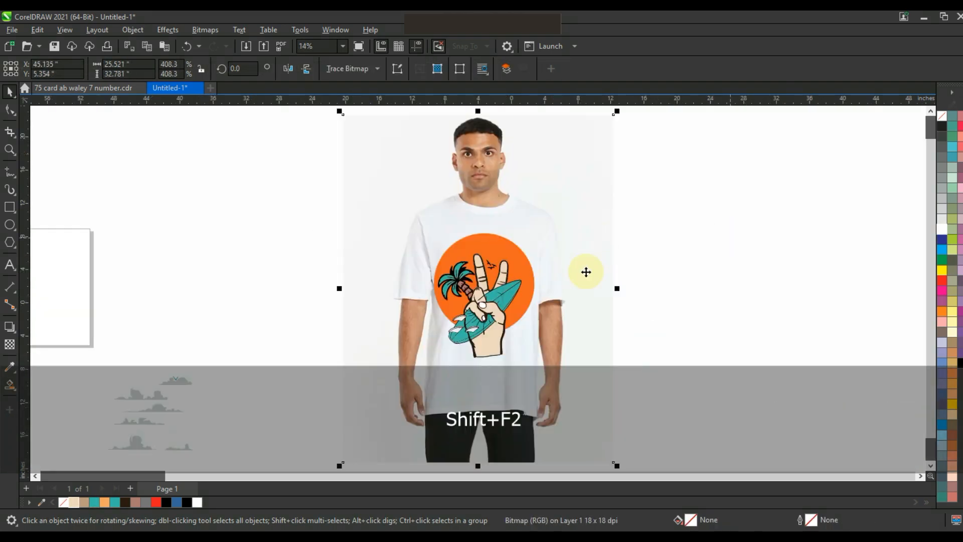
pyautogui.press('Escape')
pyautogui.moveTo(547, 233)
pyautogui.mouseDown()
pyautogui.moveTo(501, 267)
pyautogui.moveTo(528, 217)
pyautogui.moveTo(532, 231)
pyautogui.mouseUp()
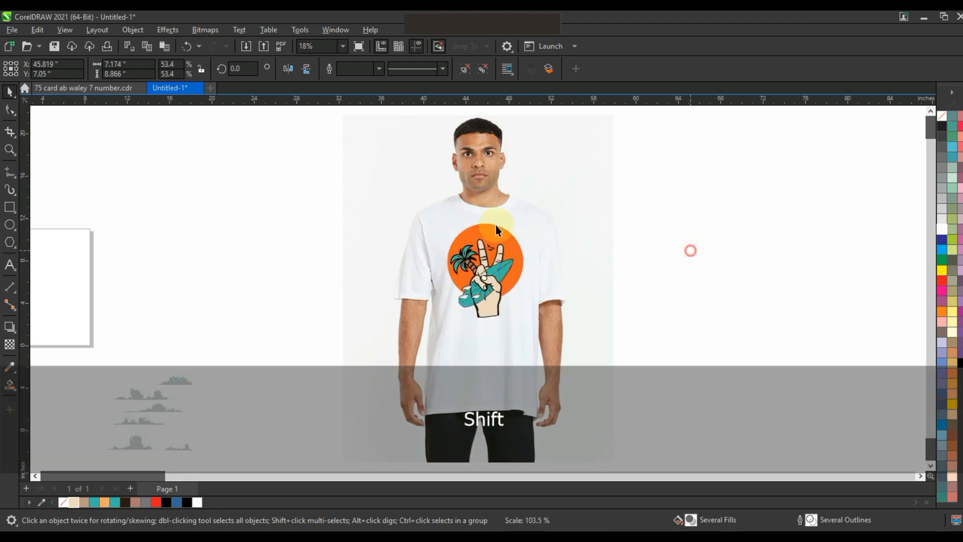
# Step: Inspect the design on the T-shirt close up for flaws around the surfboard and wrist
pyautogui.click(10, 150)
pyautogui.moveTo(365, 199); pyautogui.dragTo(662, 345)
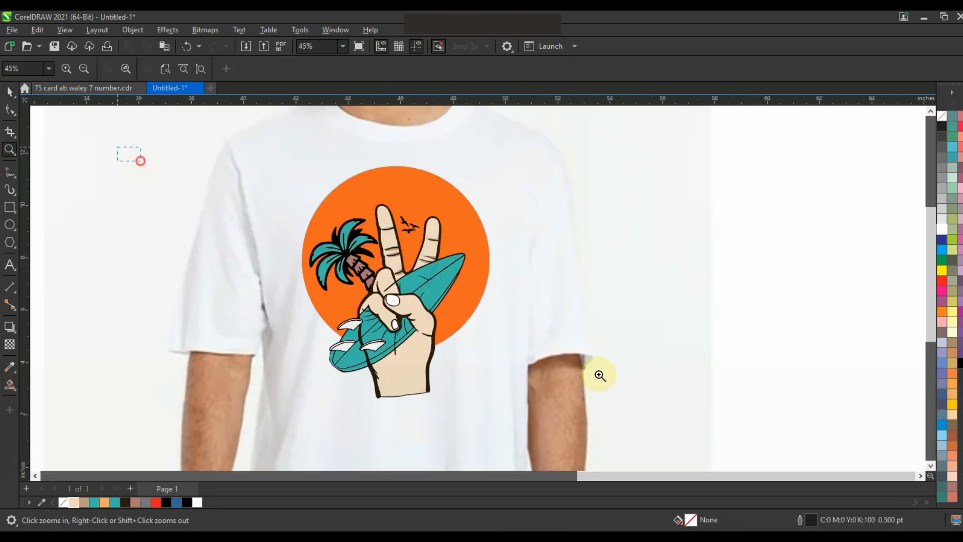
pyautogui.scroll(1, 821, 421)
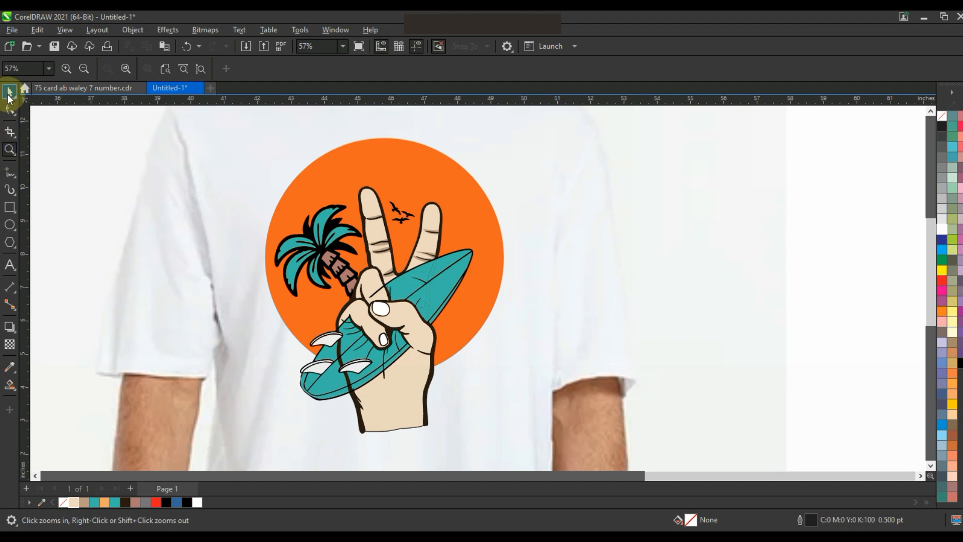
pyautogui.click(9, 93)
pyautogui.click(346, 376)
pyautogui.hotkey('shift', 'F2')
pyautogui.press('Escape')
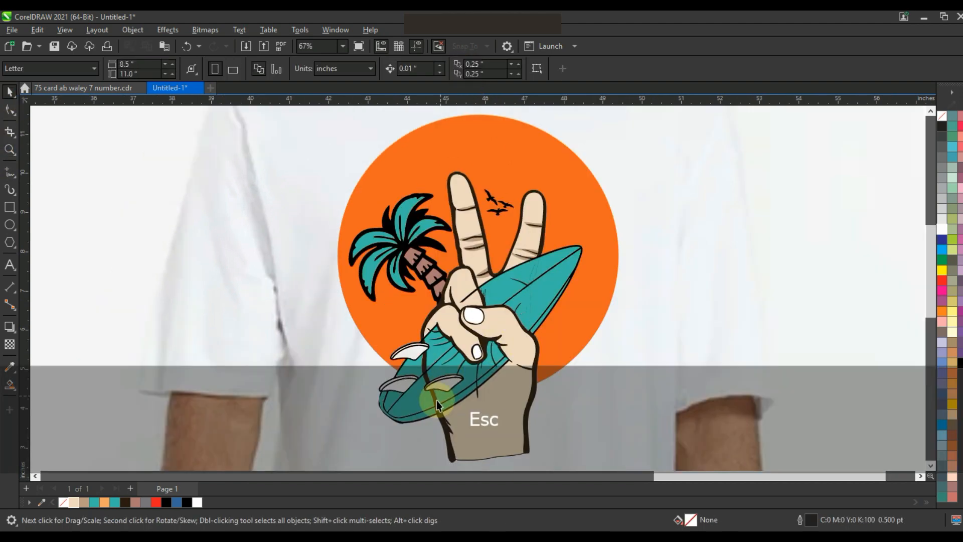
pyautogui.click(494, 421)
pyautogui.click(426, 320)
pyautogui.hotkey('ctrl', 'z')
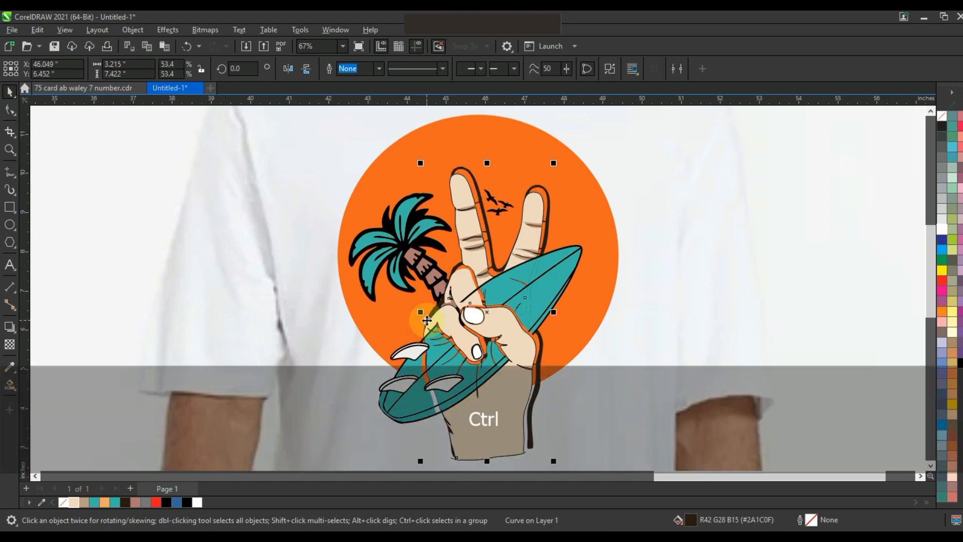
# Step: Smart-fill the parts of the dark wrist outline that cross the surfboard between the fins with blue #336699
pyautogui.click(10, 150)
pyautogui.moveTo(371, 306); pyautogui.dragTo(522, 419)
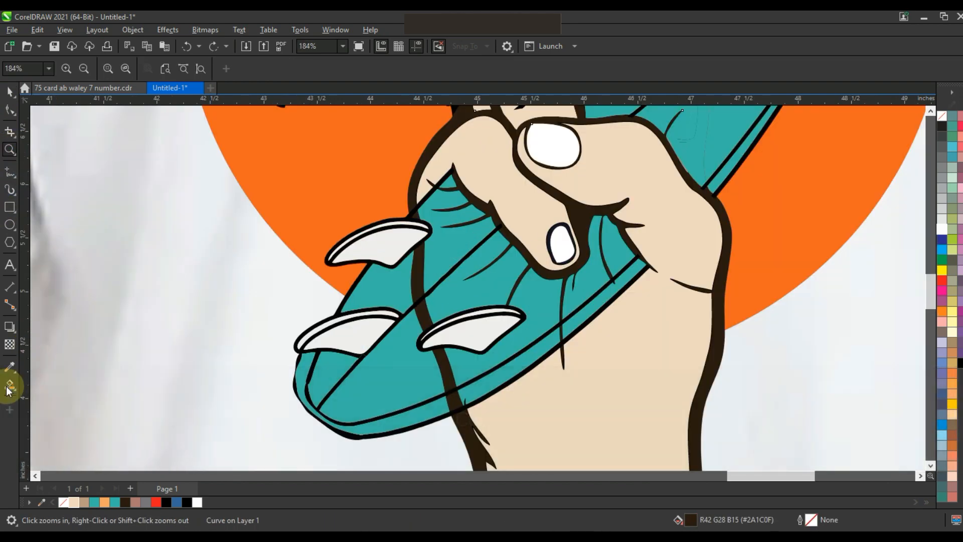
pyautogui.click(9, 384)
pyautogui.click(423, 316)
pyautogui.click(417, 261)
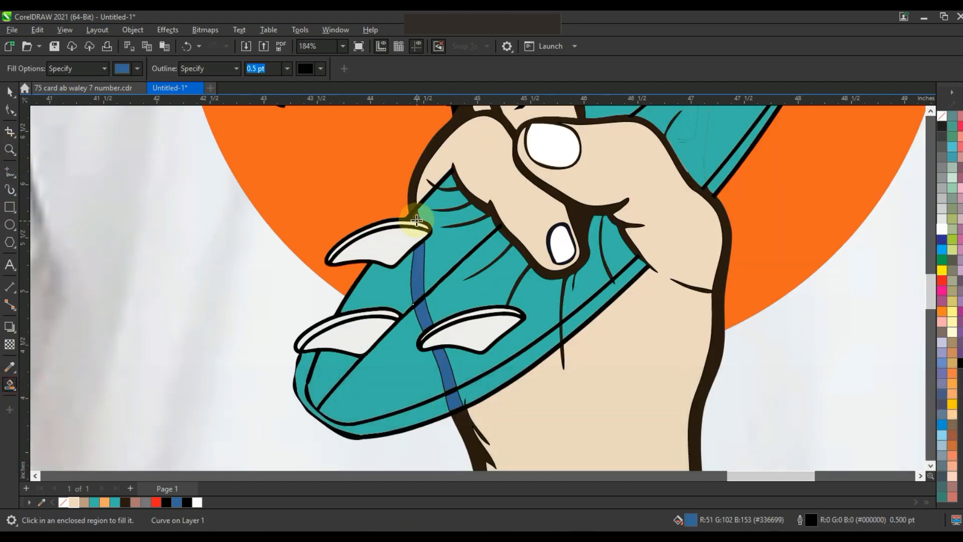
# Step: Recolour the blue filled strips on the surfboard teal and remove their outlines
pyautogui.click(9, 92)
pyautogui.keyDown('shift'); pyautogui.click(438, 348); pyautogui.keyUp('shift')
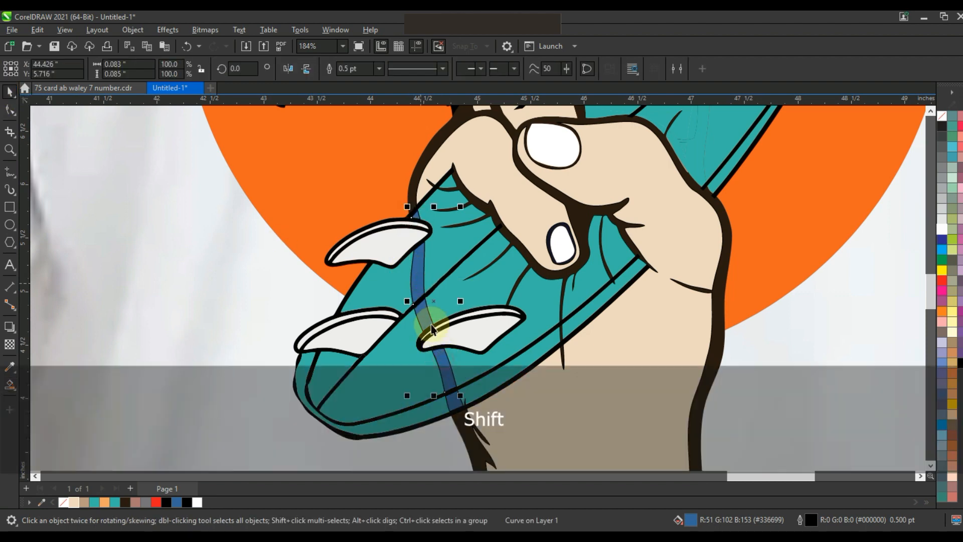
pyautogui.keyDown('shift'); pyautogui.click(447, 400); pyautogui.keyUp('shift')
pyautogui.keyDown('shift'); pyautogui.click(423, 329); pyautogui.keyUp('shift')
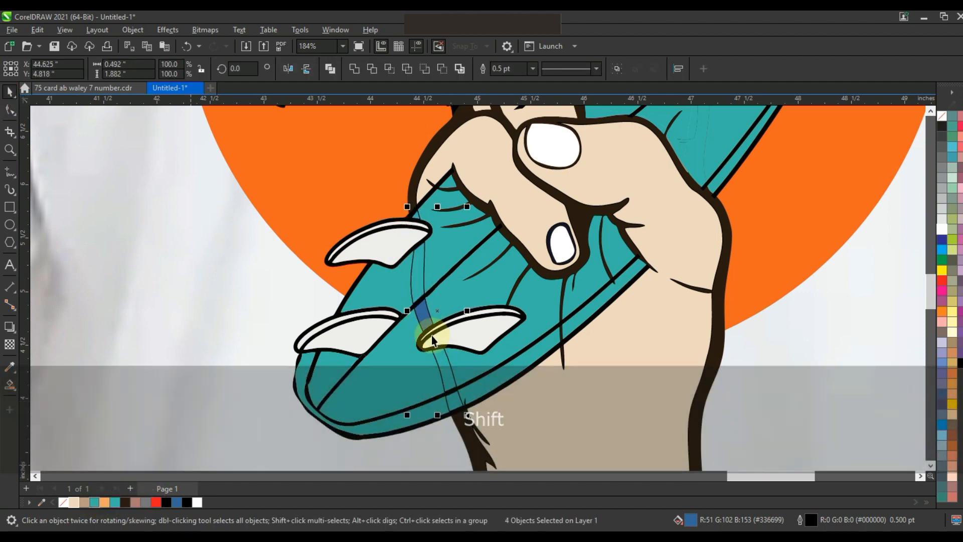
pyautogui.click(95, 501)
pyautogui.rightClick(941, 115)
# Step: Enlarge the group of birds above the fingers to about 1.2 × 1.1 in
pyautogui.press('F3')
pyautogui.press('F3')
pyautogui.click(530, 257)
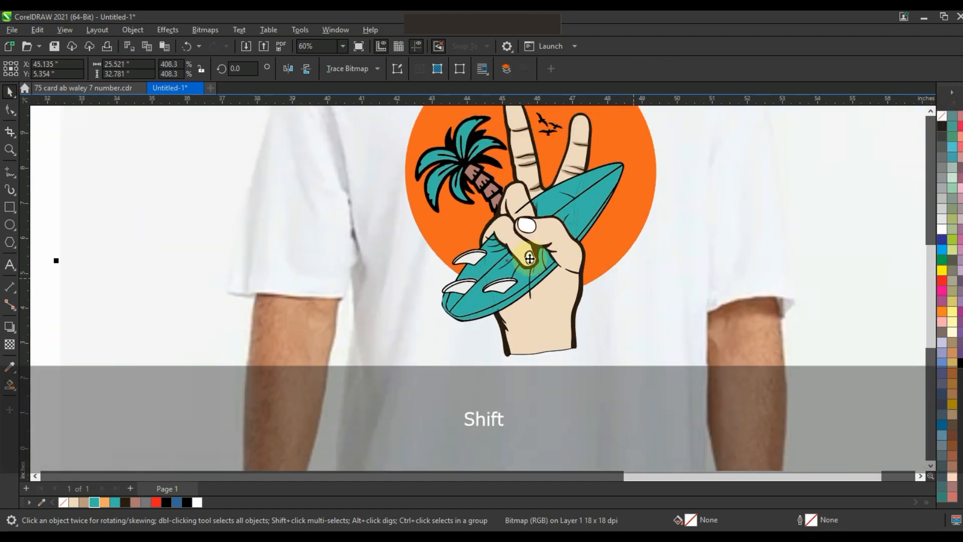
pyautogui.hotkey('shift', 'F2')
pyautogui.press('Escape')
pyautogui.click(512, 248)
pyautogui.hotkey('shift', 'F2')
pyautogui.press('F3')
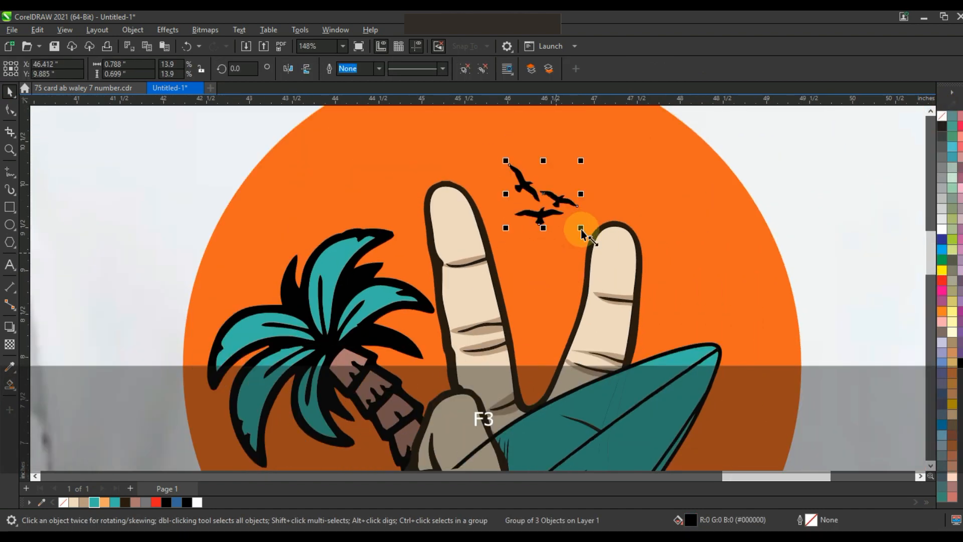
pyautogui.moveTo(581, 229)
pyautogui.mouseDown()
pyautogui.moveTo(598, 253)
pyautogui.moveTo(563, 227)
pyautogui.mouseUp()
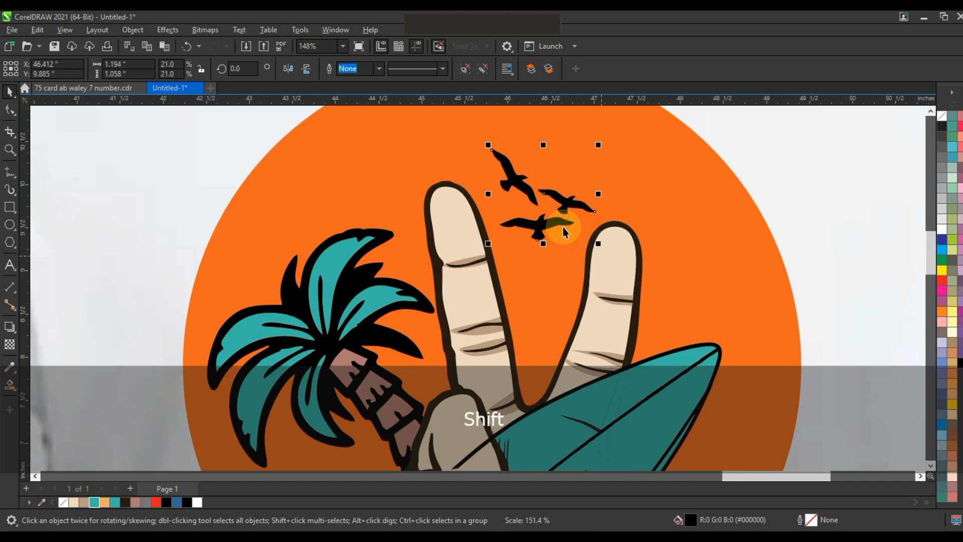
pyautogui.click(557, 221)
# Step: Tint the sun circle slightly with the lighter orange from the colour palette
pyautogui.press('F3')
pyautogui.press('F3')
pyautogui.click(614, 231)
pyautogui.keyDown('ctrl'); pyautogui.click(943, 313); pyautogui.keyUp('ctrl')
# Step: Shrink the complete design slightly and reposition it on the T-shirt's chest
pyautogui.click(776, 305)
pyautogui.hotkey('shift', 'F2')
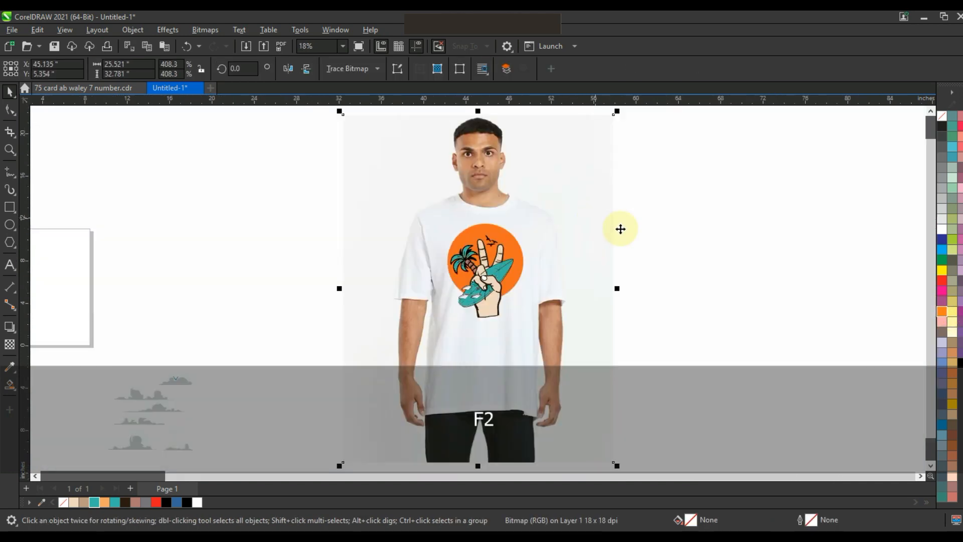
pyautogui.click(651, 218)
pyautogui.click(6, 147)
pyautogui.moveTo(376, 176); pyautogui.dragTo(733, 370)
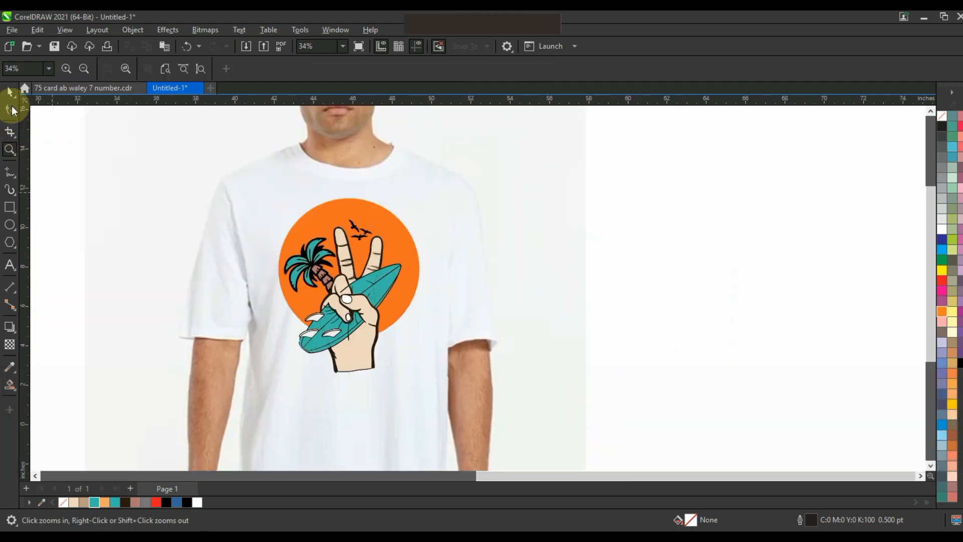
pyautogui.click(420, 371)
pyautogui.moveTo(425, 387); pyautogui.dragTo(377, 324)
# Step: Preview the finished T-shirt design close up in full screen
pyautogui.click(9, 149)
pyautogui.moveTo(226, 183); pyautogui.dragTo(604, 389)
pyautogui.press('F9')
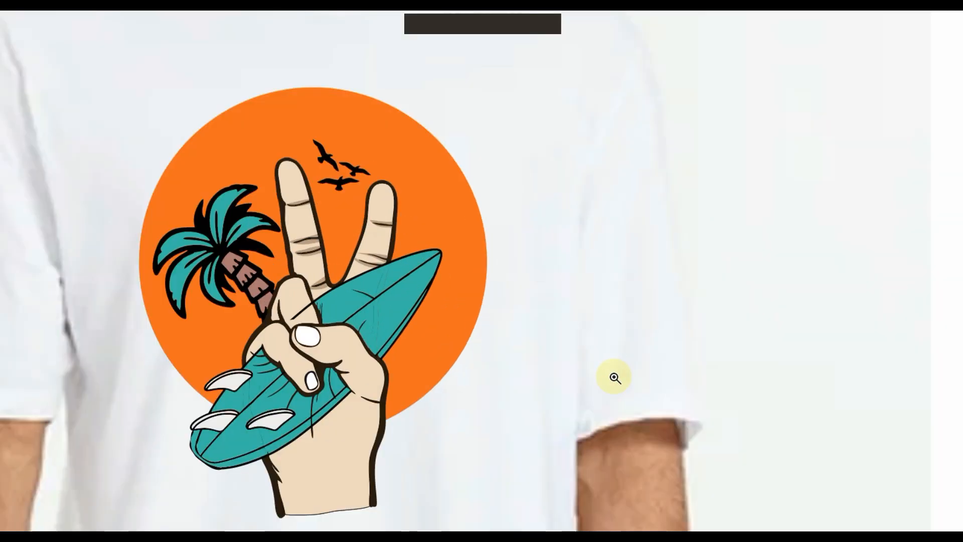